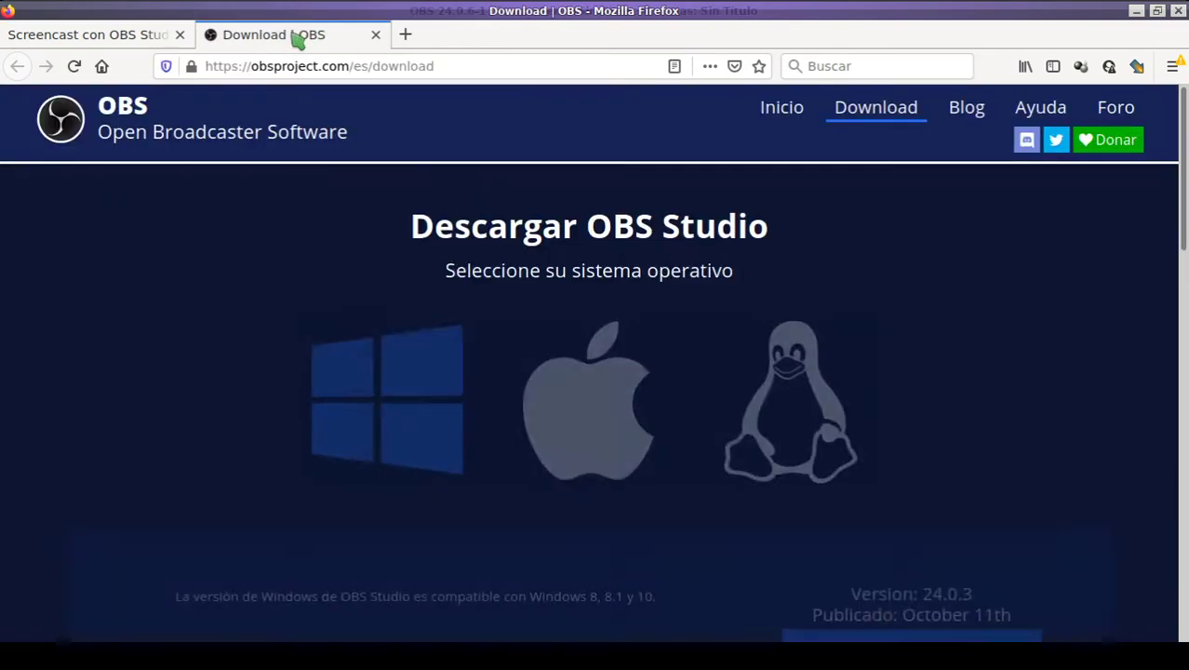
- Examine the OBS Studio download options for each operating system, and close the download page
scroll(530, 335, down, 2)
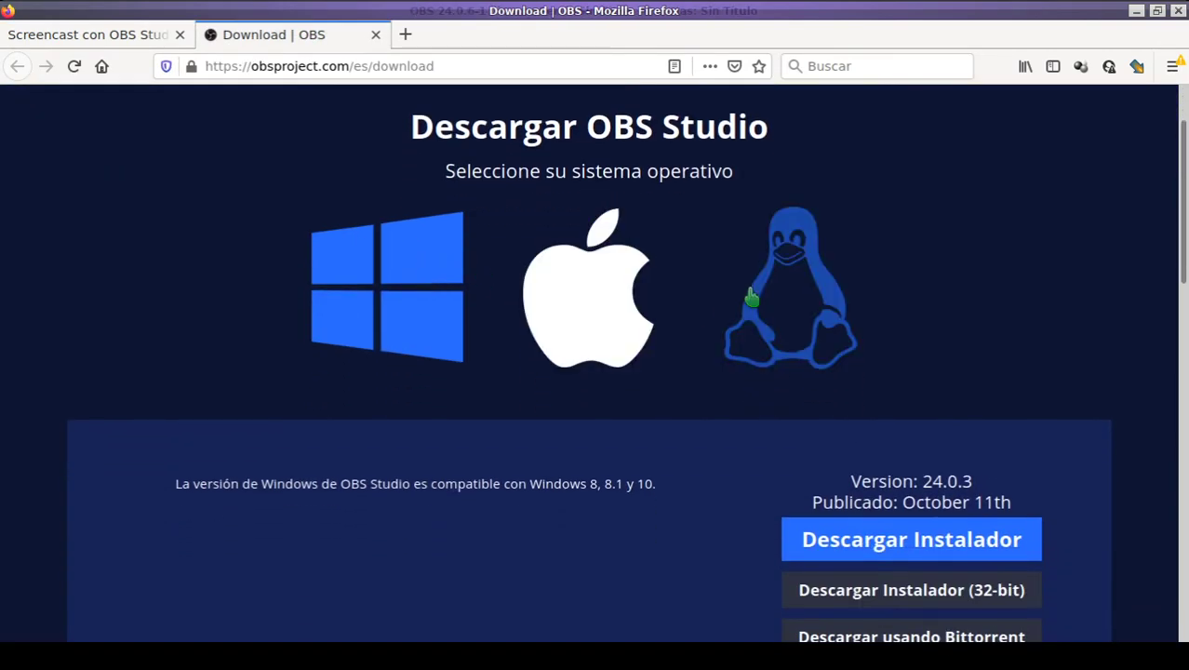
scroll(851, 321, down, 3)
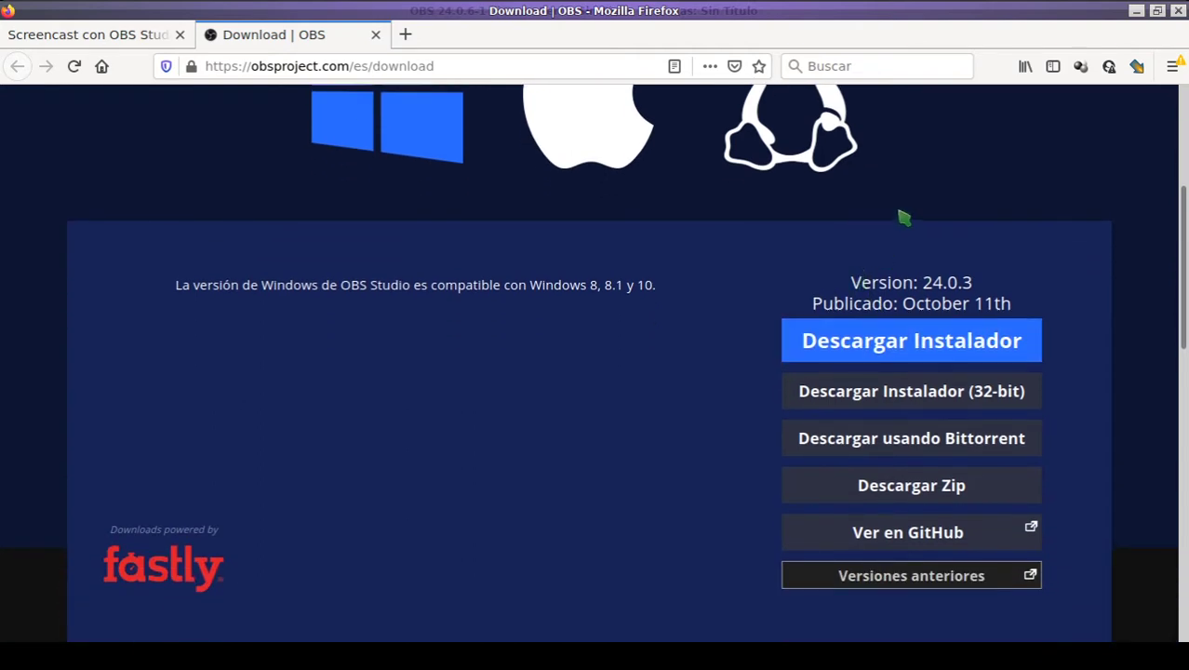
click(377, 36)
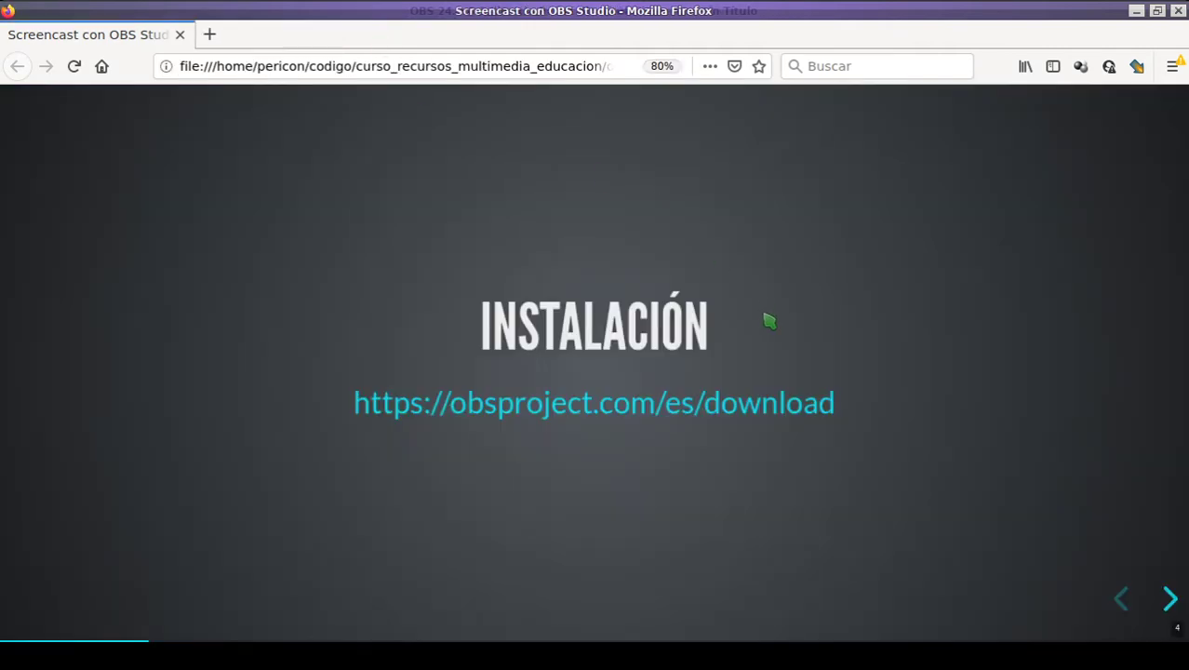
- Advance the Firefox presentation to the "Opciones de configuración" slide and switch back to OBS Studio
key(Right)
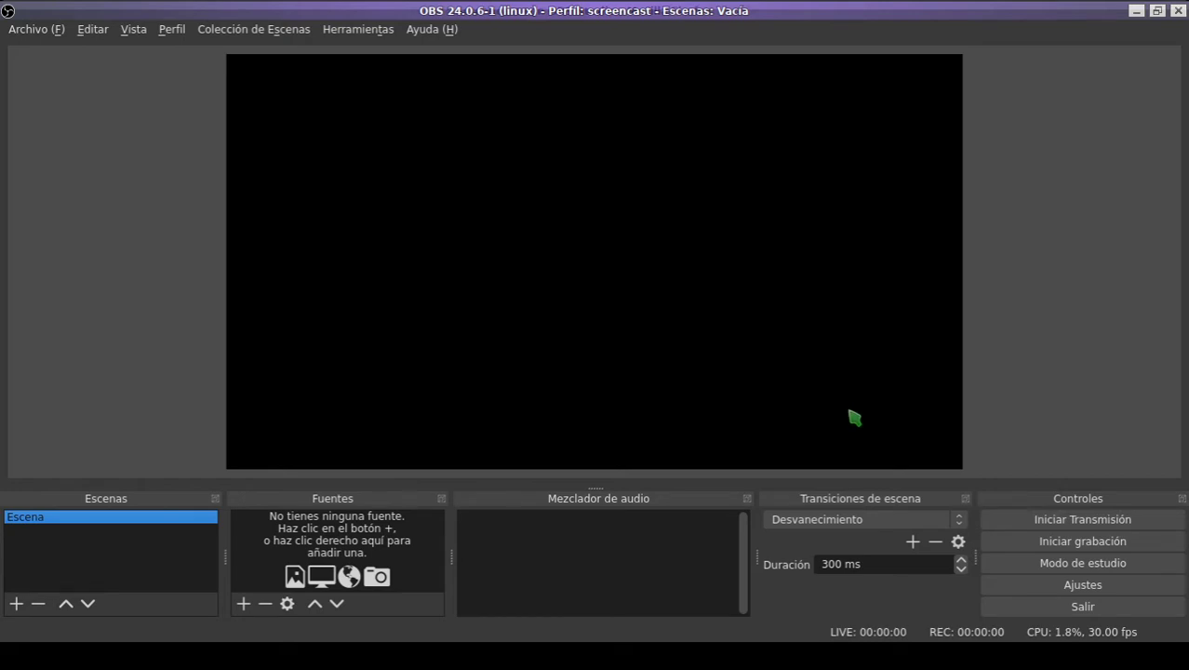
key(alt+Tab)
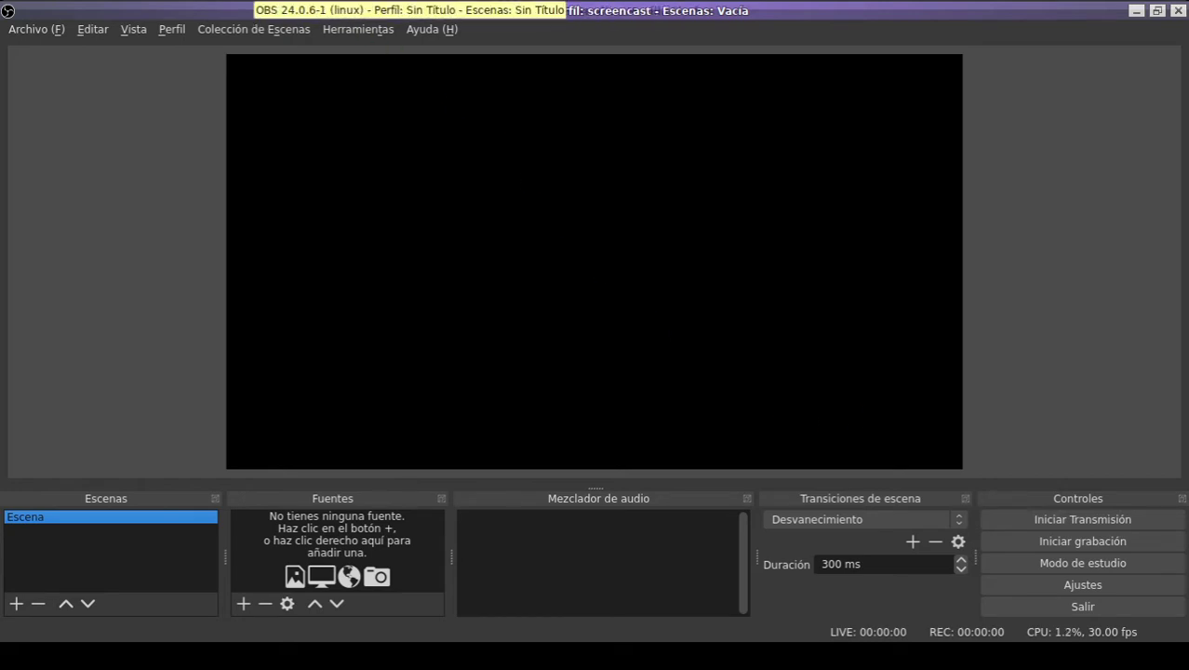
key(Right)
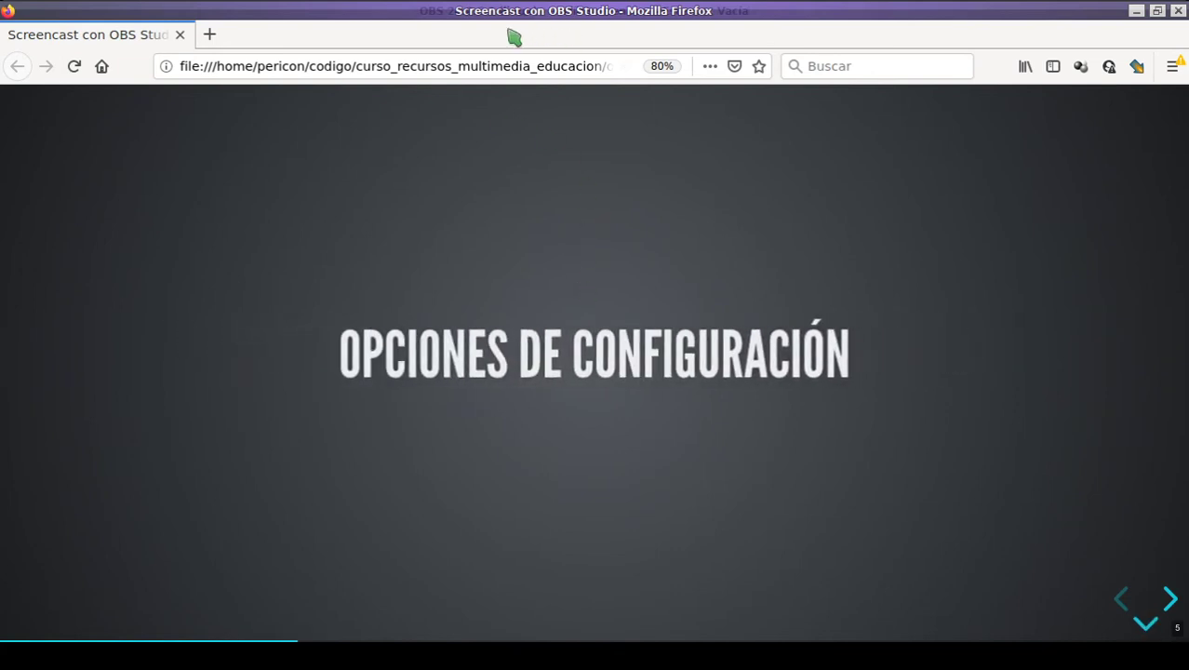
key(alt+Tab)
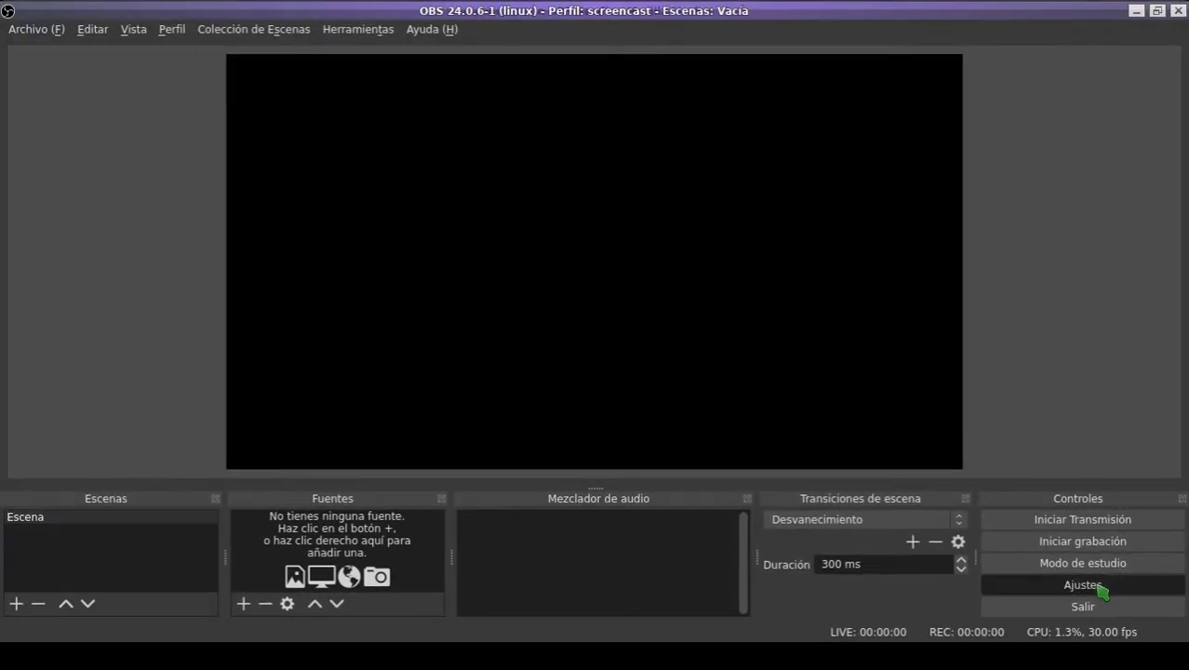
- Open the OBS settings and review the General options and the list of streaming services under Emisión
click(1097, 591)
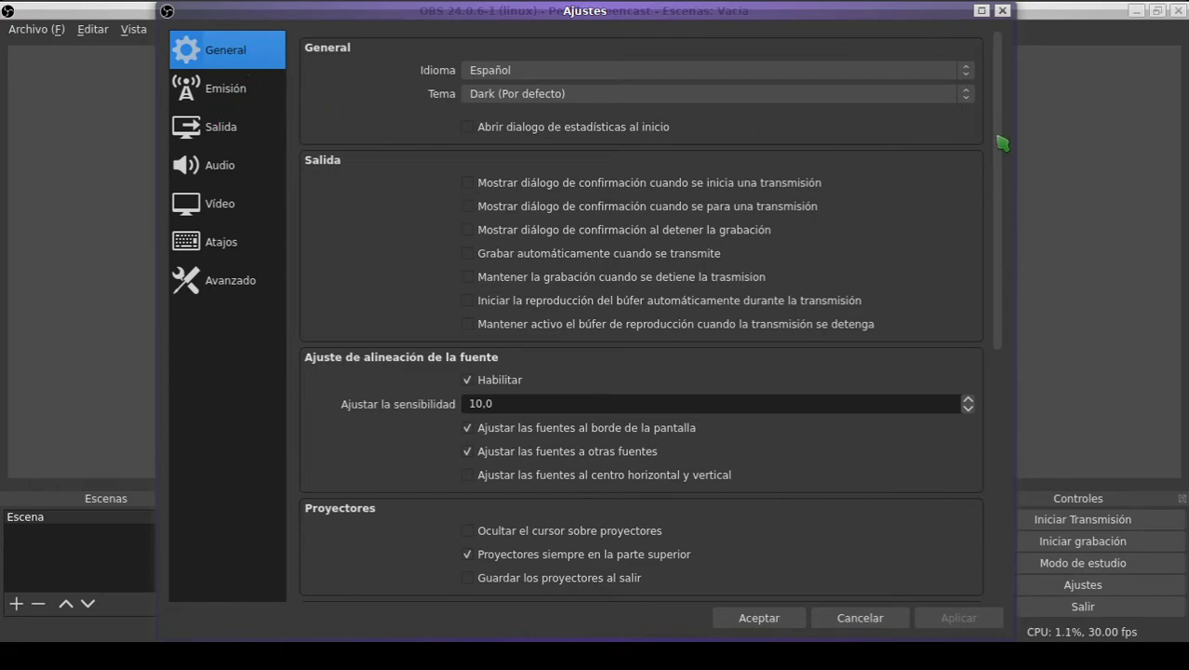
drag(1002, 147, 1004, 92)
click(249, 89)
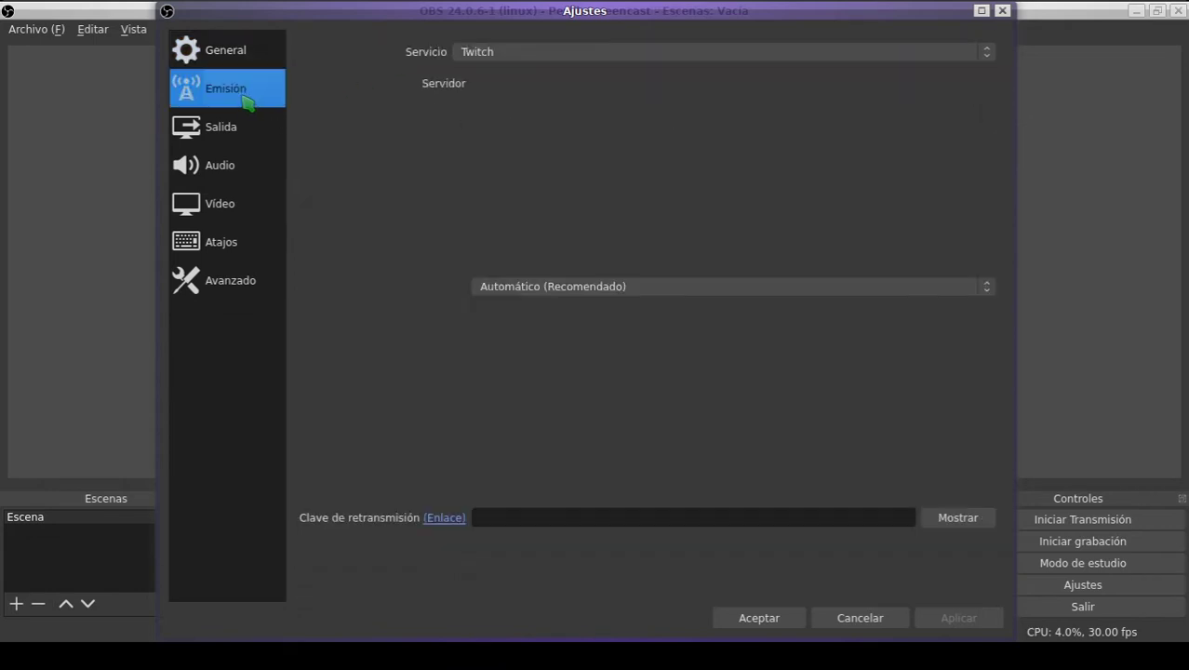
click(498, 53)
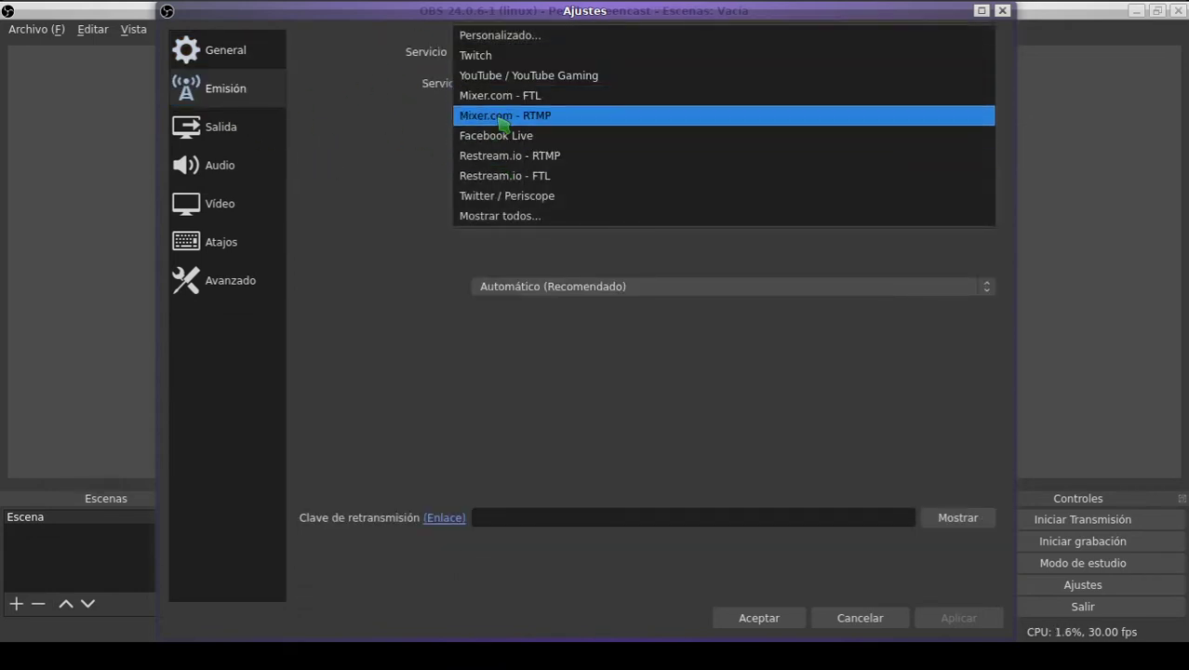
click(389, 136)
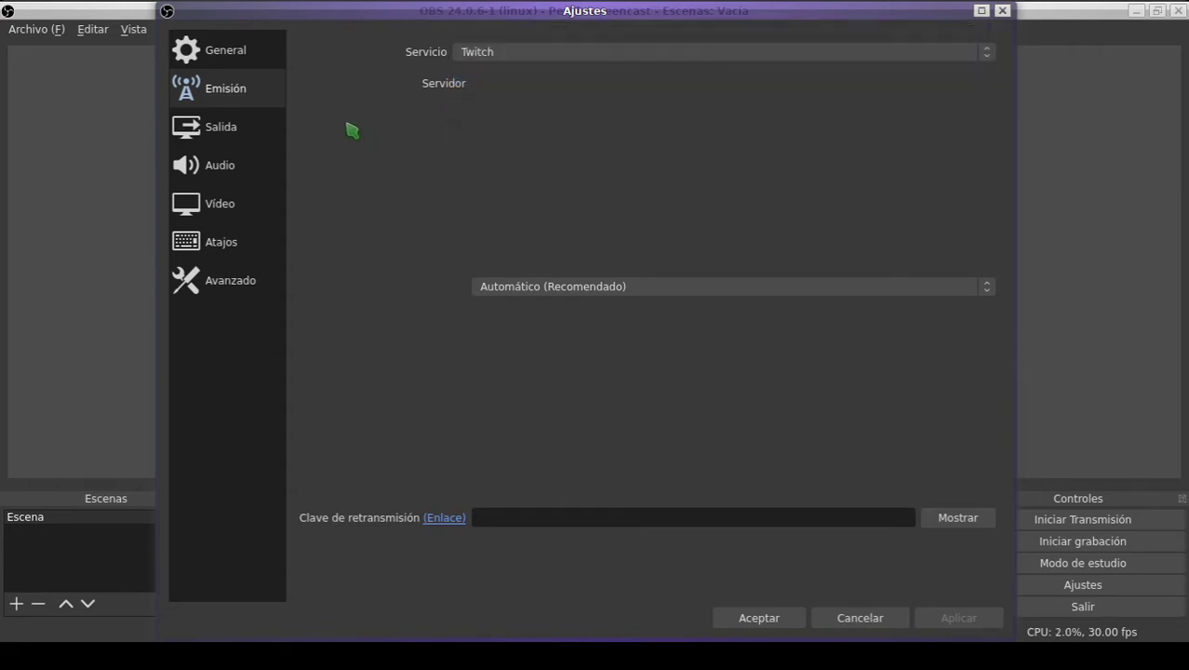
- Review the Salida settings, including the output mode and the recording path
click(227, 144)
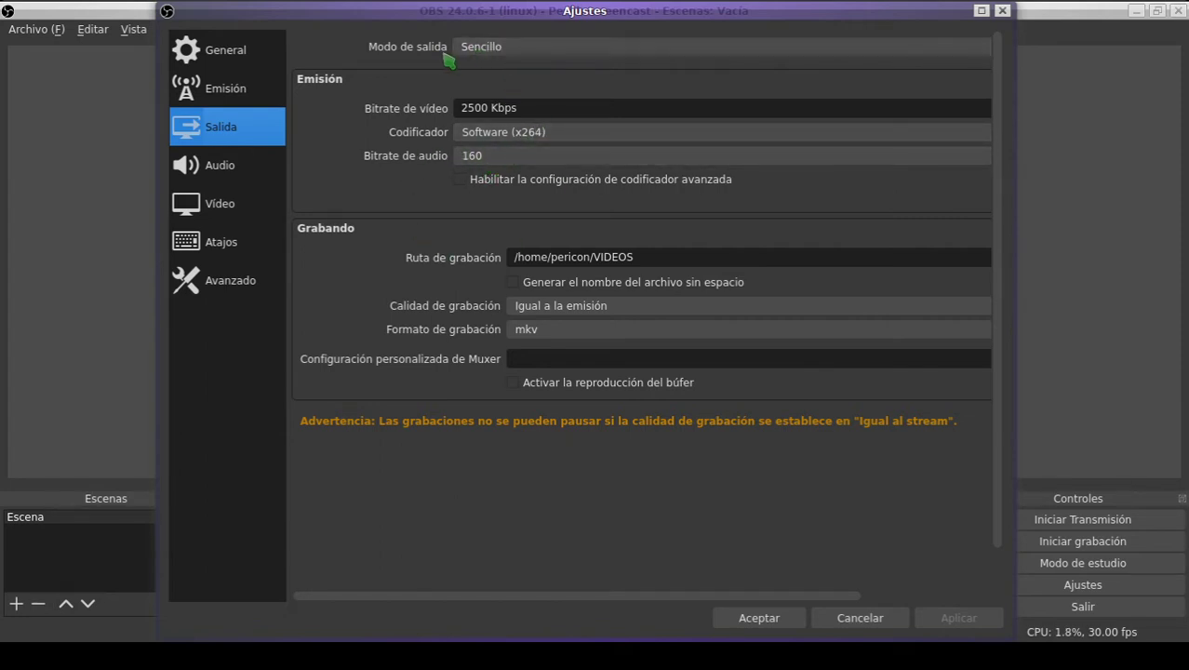
click(511, 48)
click(523, 48)
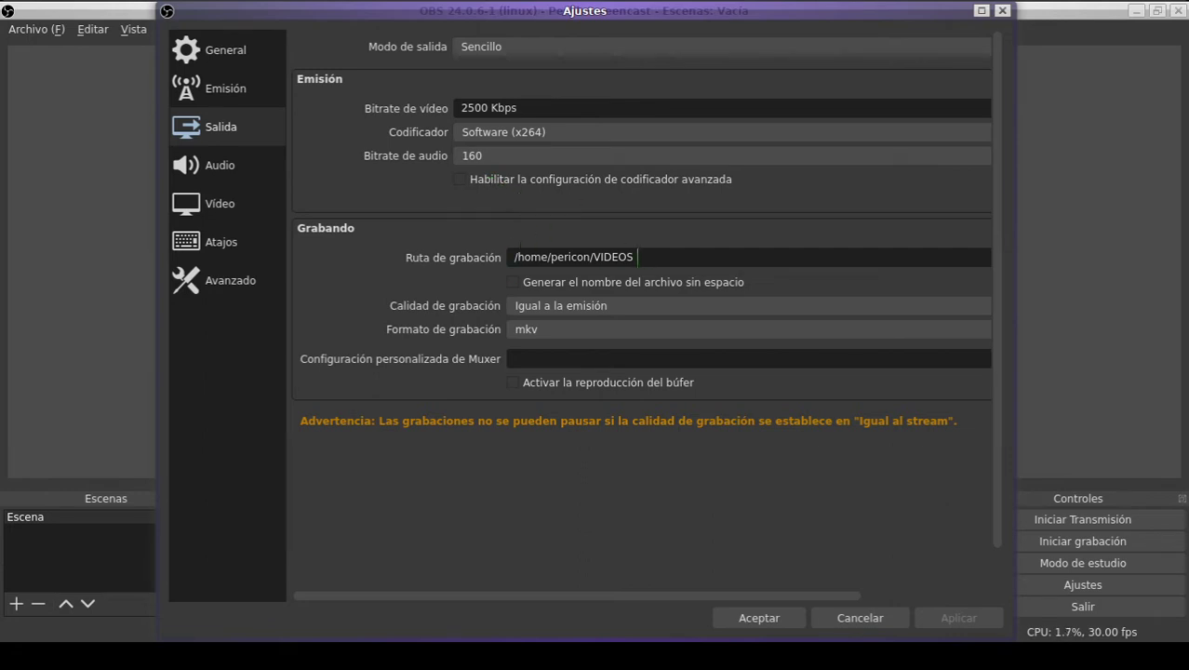
drag(637, 257, 512, 257)
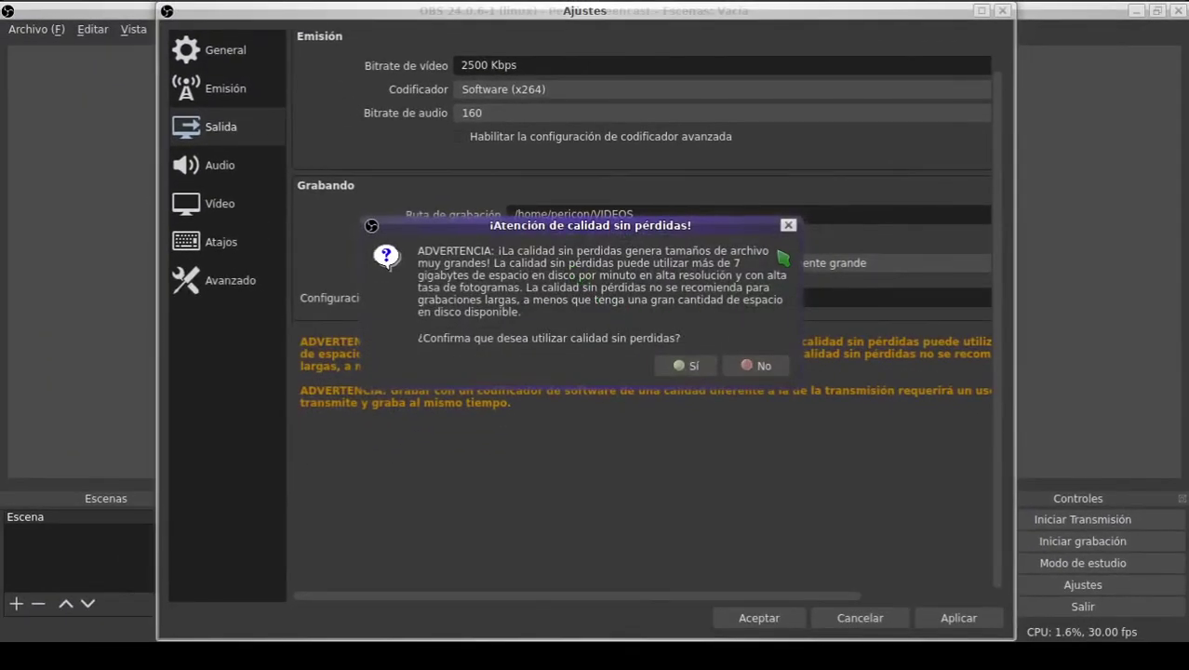
- Decline the lossless recording quality and set Calidad de grabación to "Igual a la emisión"
click(787, 225)
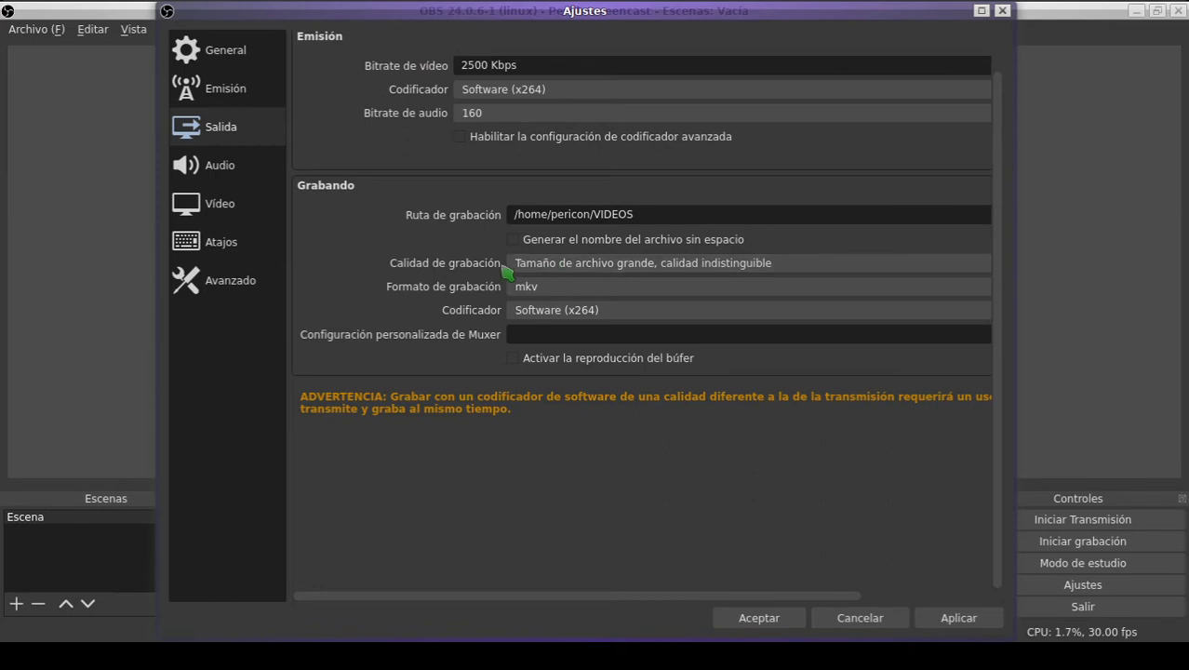
click(600, 270)
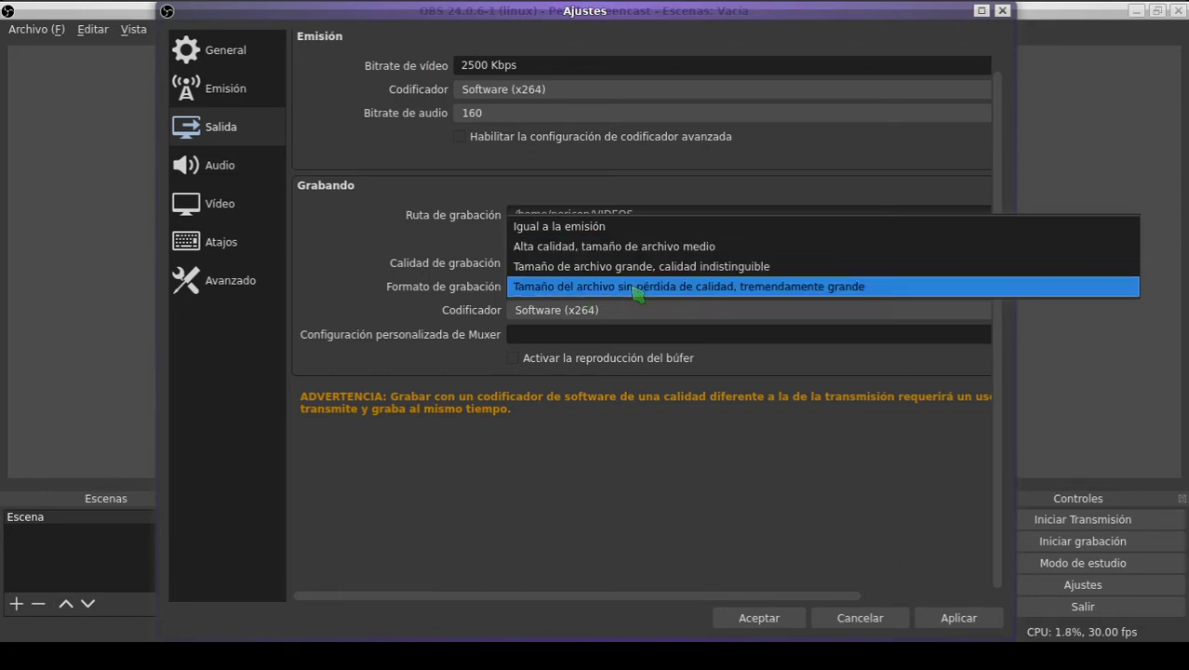
click(586, 228)
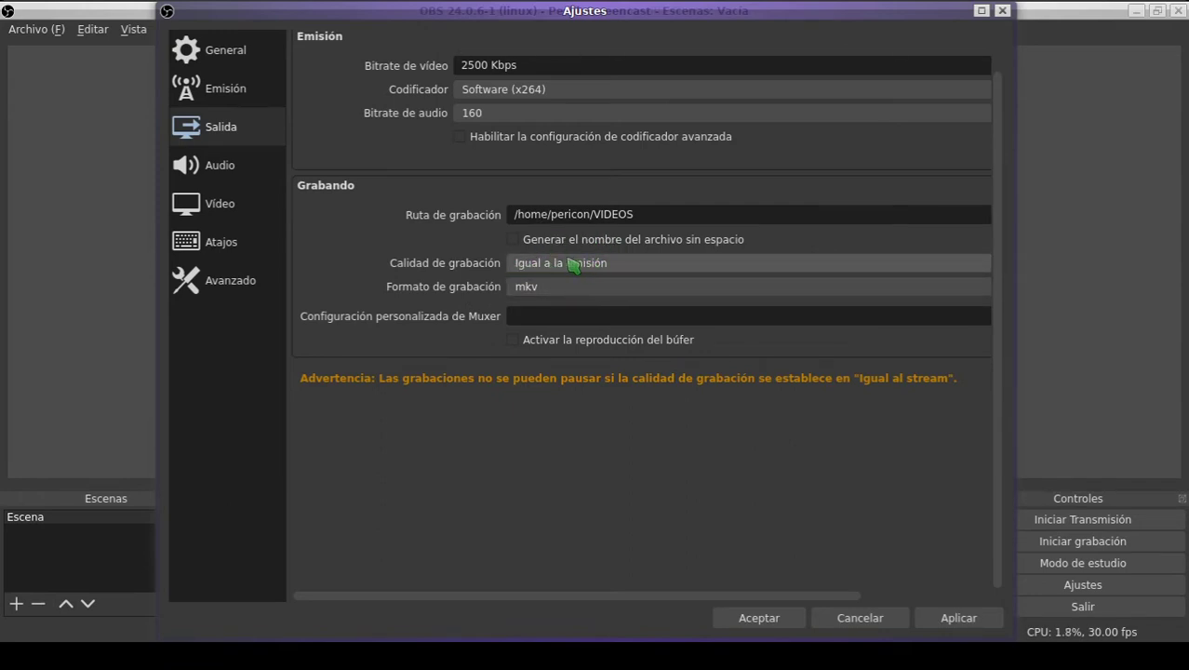
- Try mp4 as the recording format, and switch it back to mkv
click(547, 288)
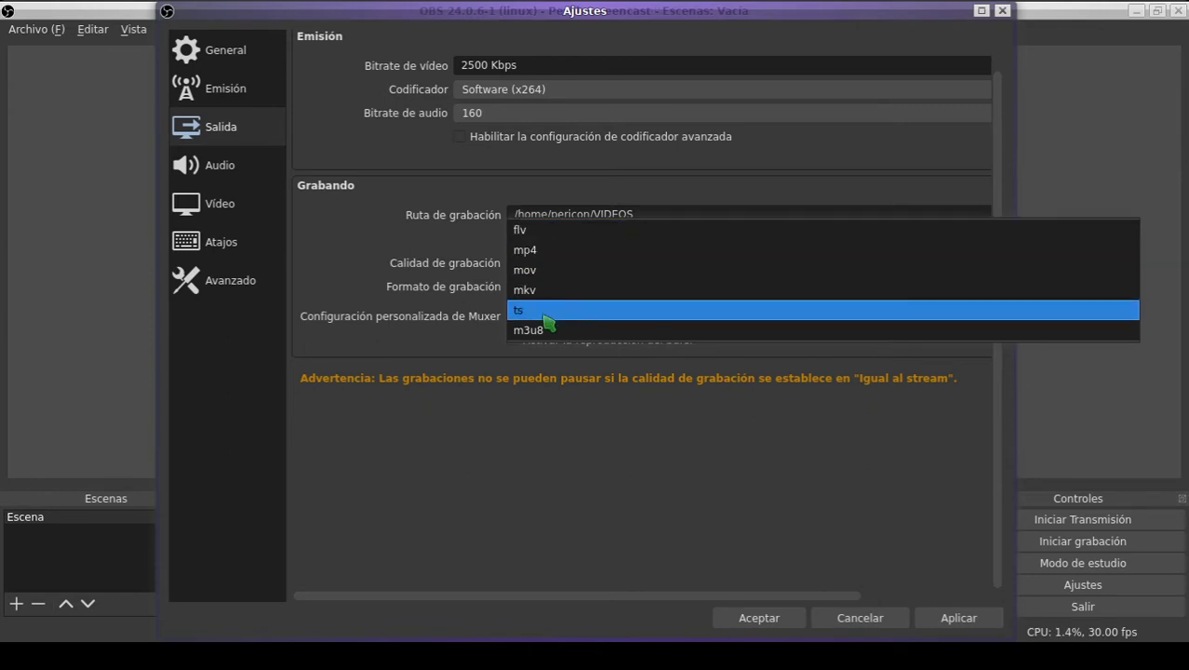
click(550, 257)
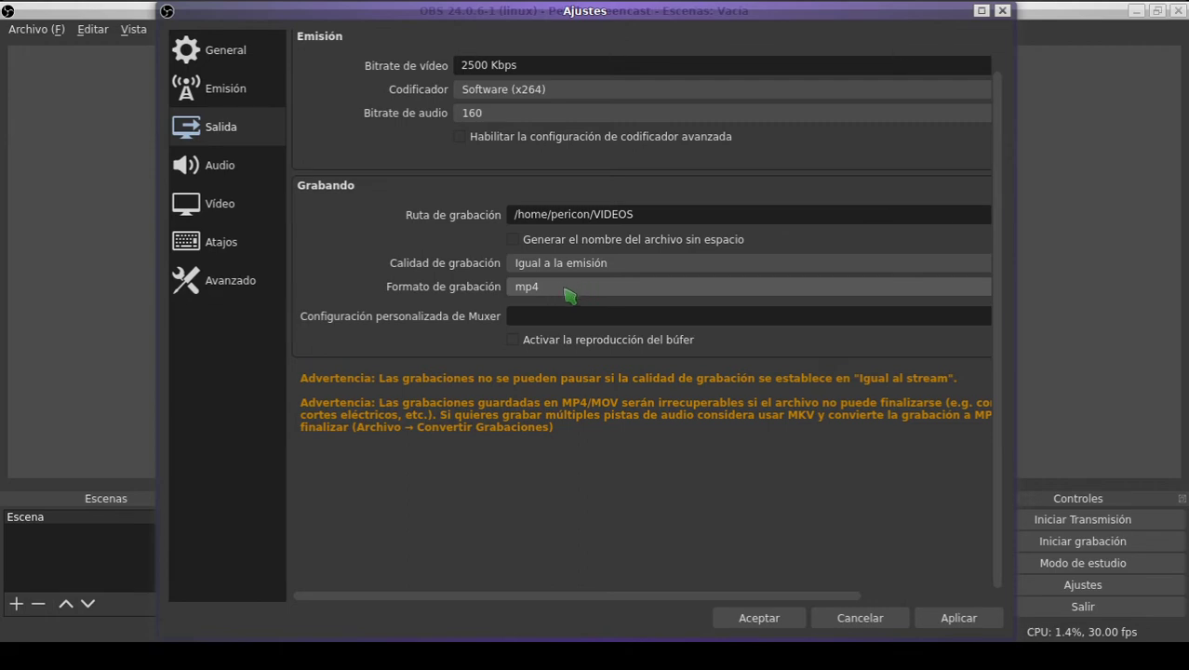
click(569, 294)
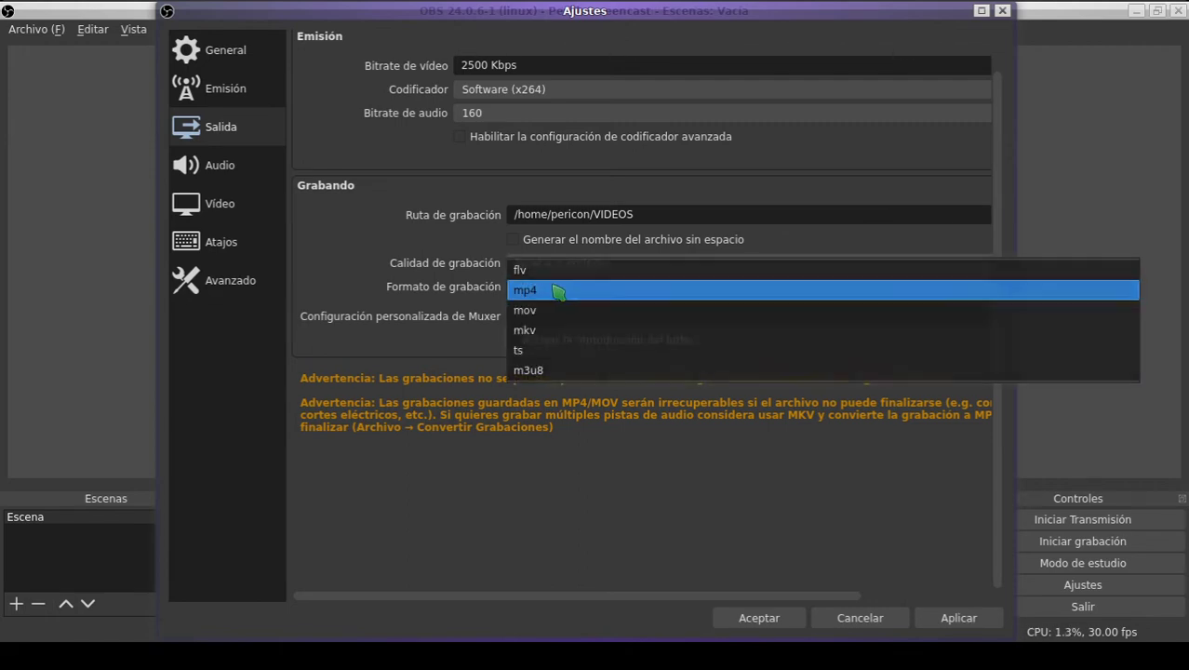
click(575, 291)
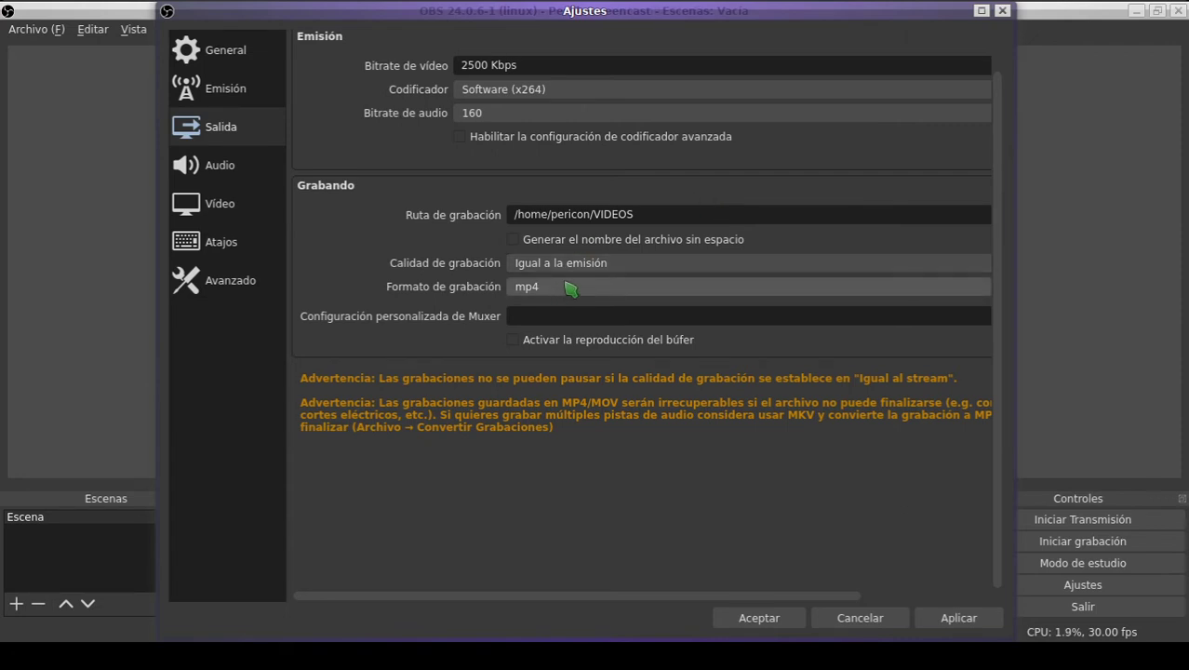
click(566, 290)
click(545, 335)
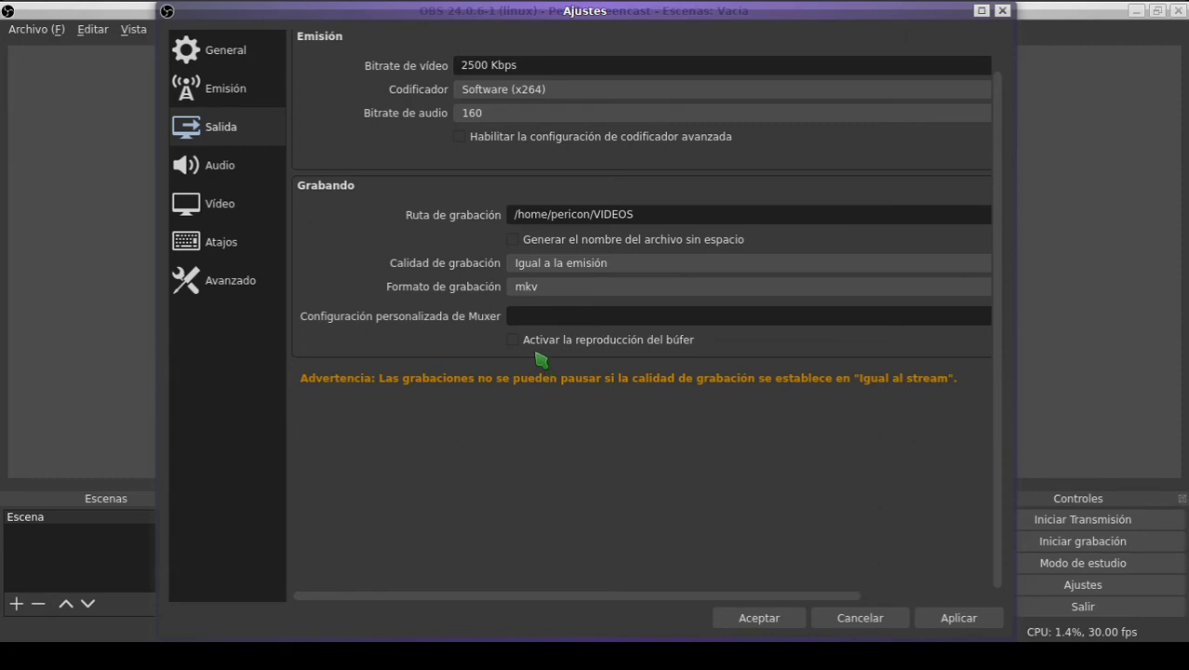
- Set the recording format to mp4 and apply the output settings
click(573, 298)
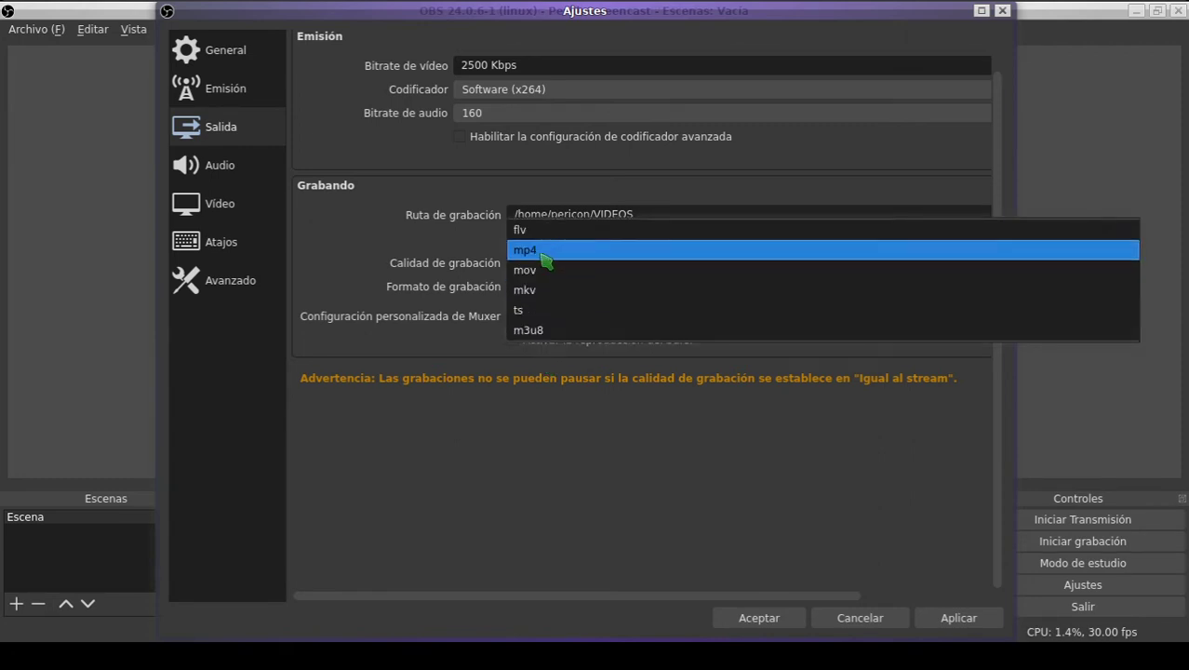
click(546, 253)
click(565, 298)
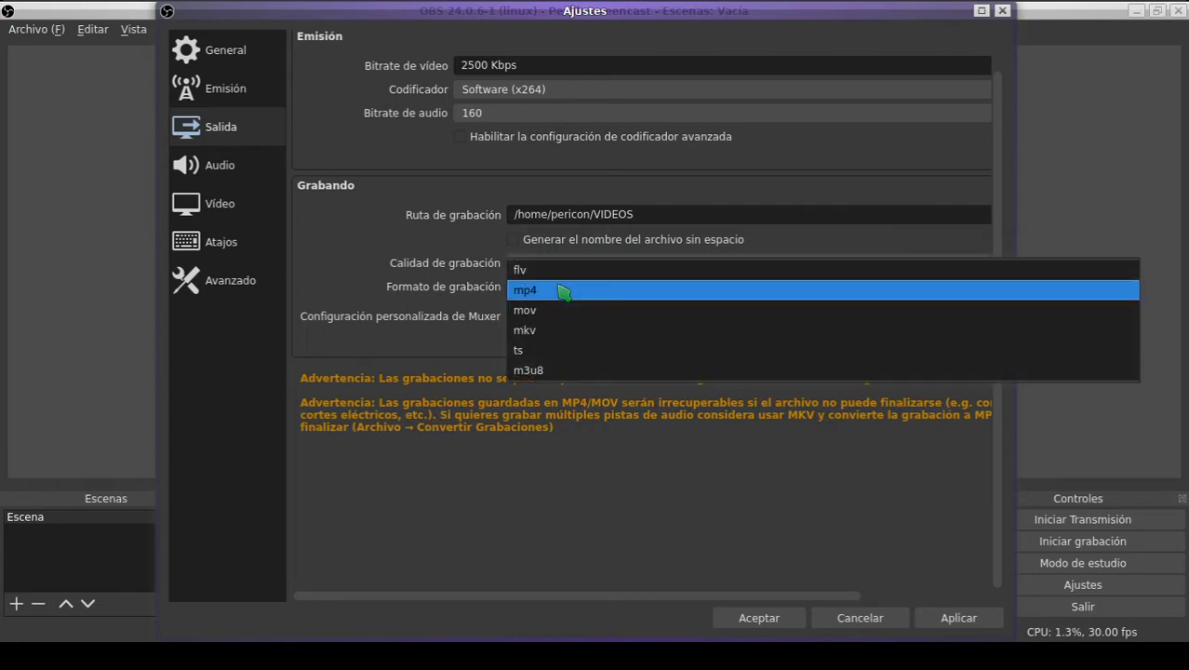
key(Escape)
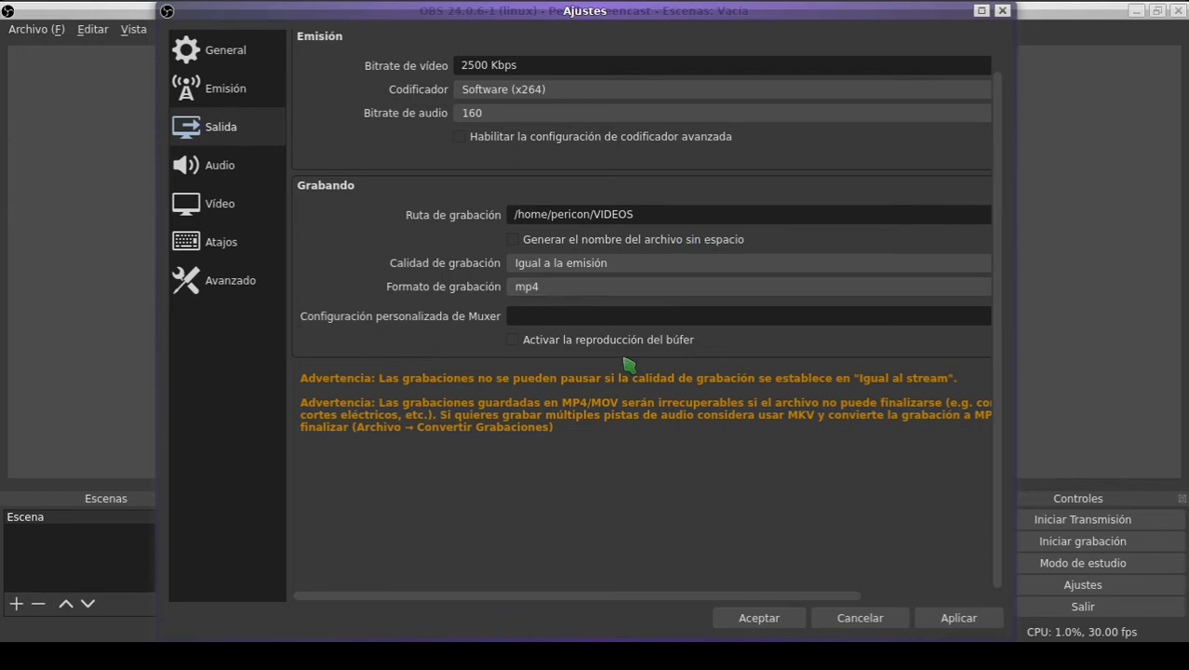
key(alt+a)
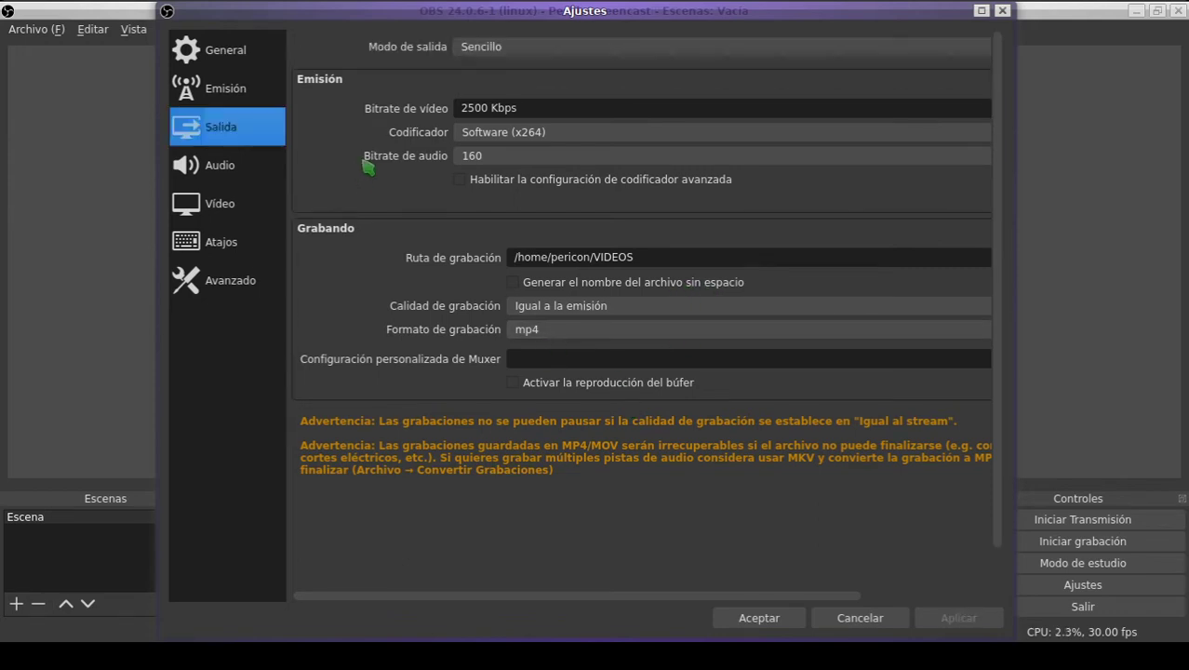
- Review the audio device settings and the video resolution and FPS settings
click(247, 175)
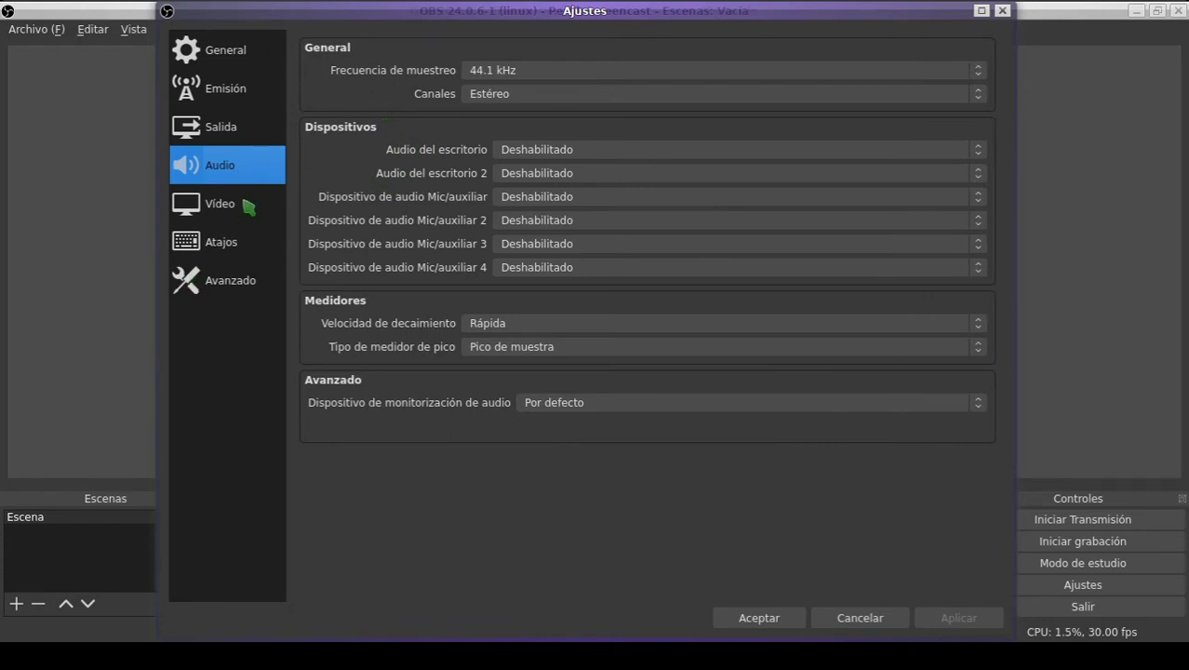
click(234, 212)
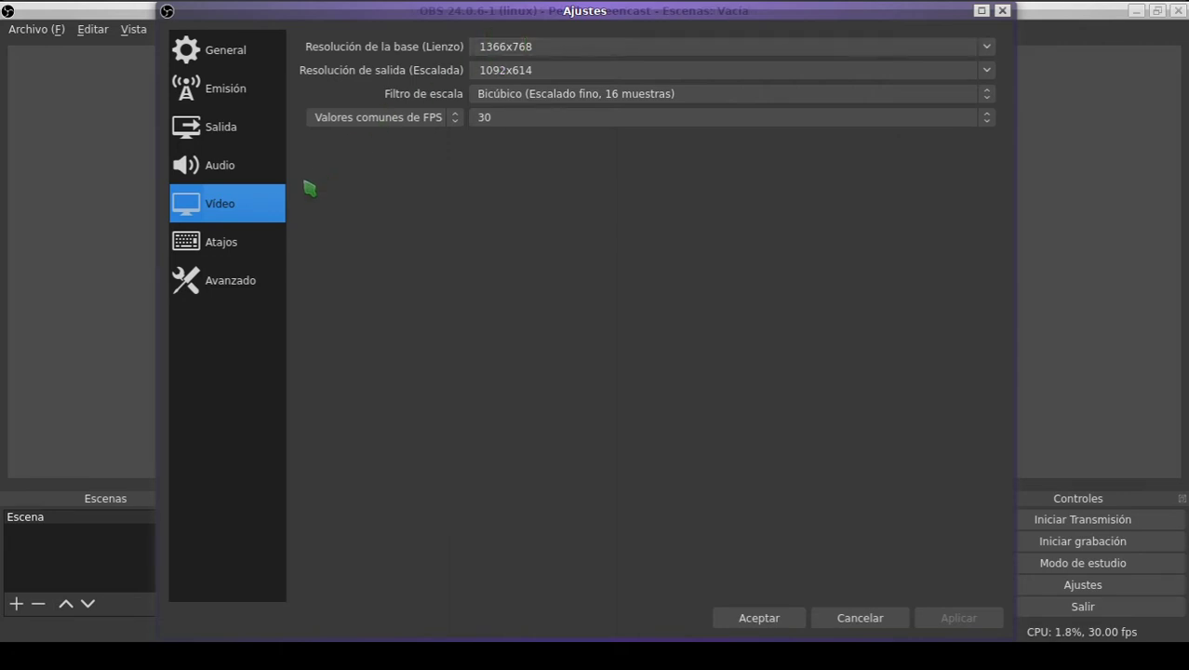
- Assign the hotkeys Control + Shift + 1 to Iniciar grabación and Control + Shift + 2 to Detener grabación
click(209, 246)
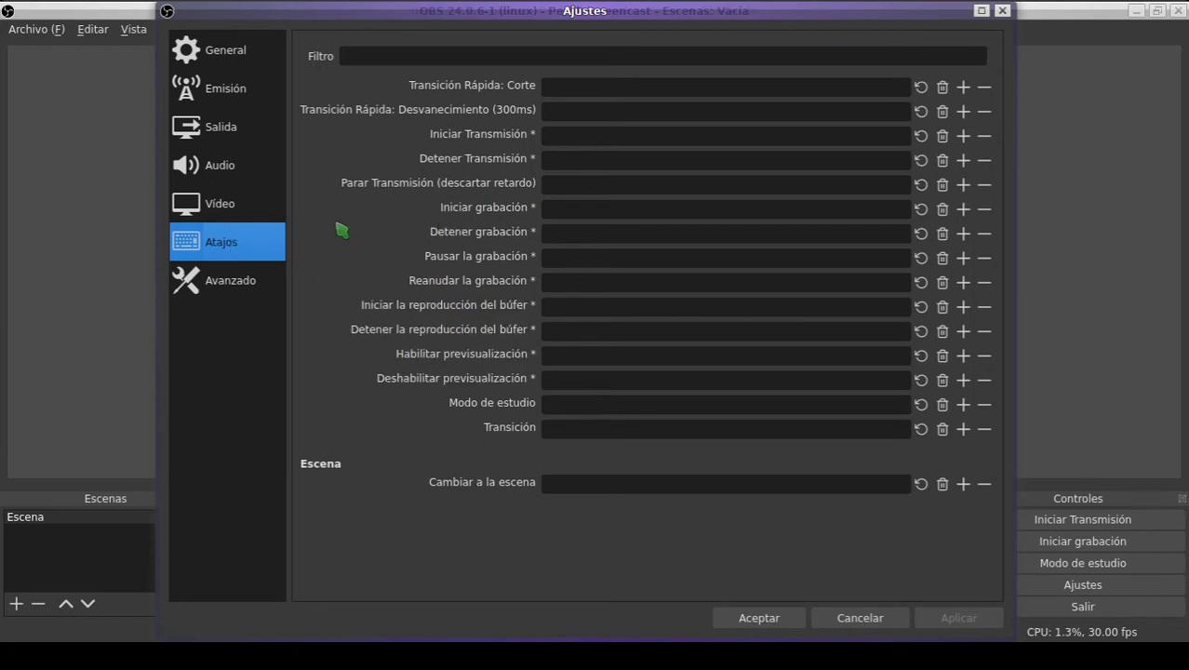
click(586, 208)
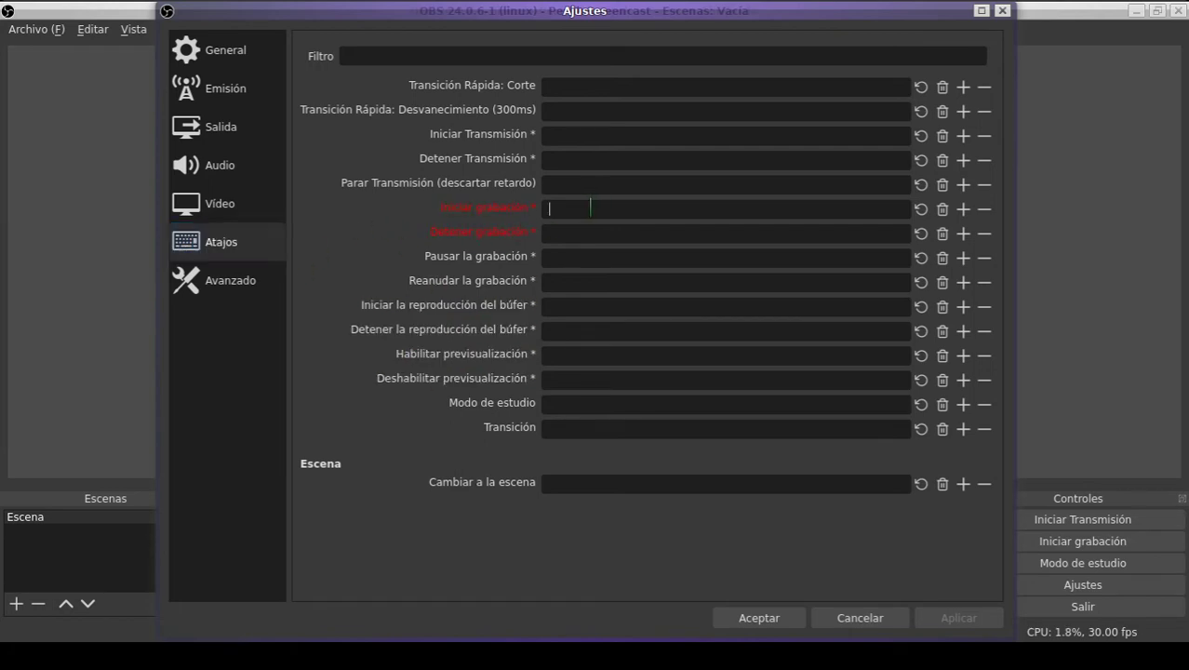
click(565, 231)
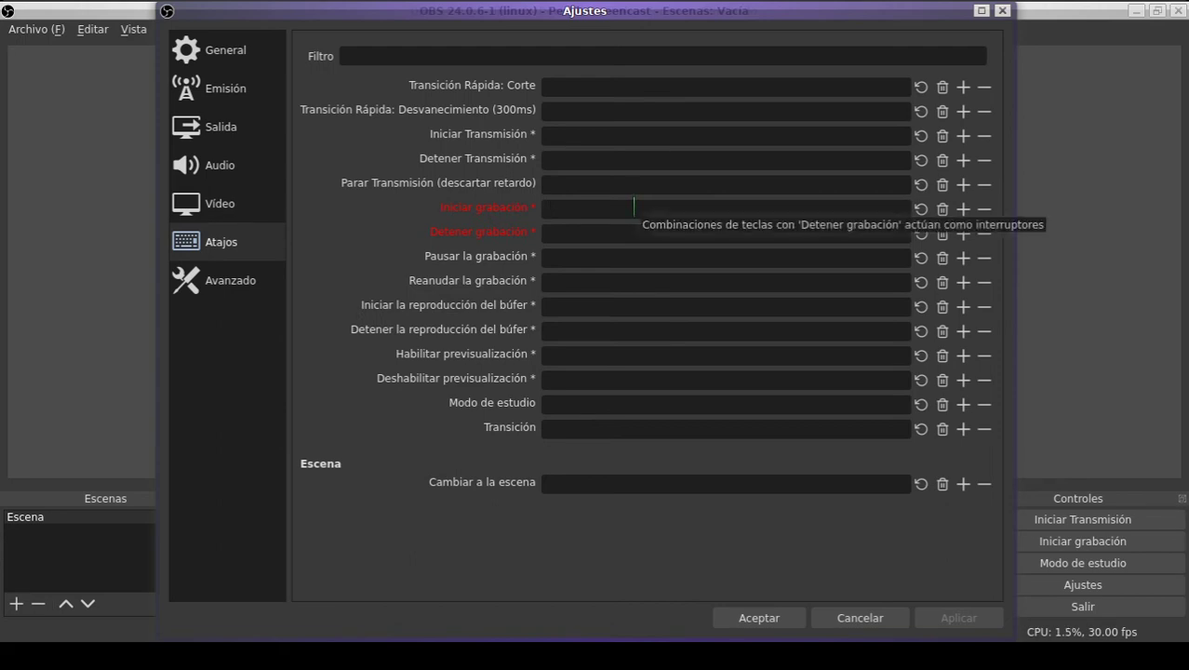
key(ctrl)
key(shift)
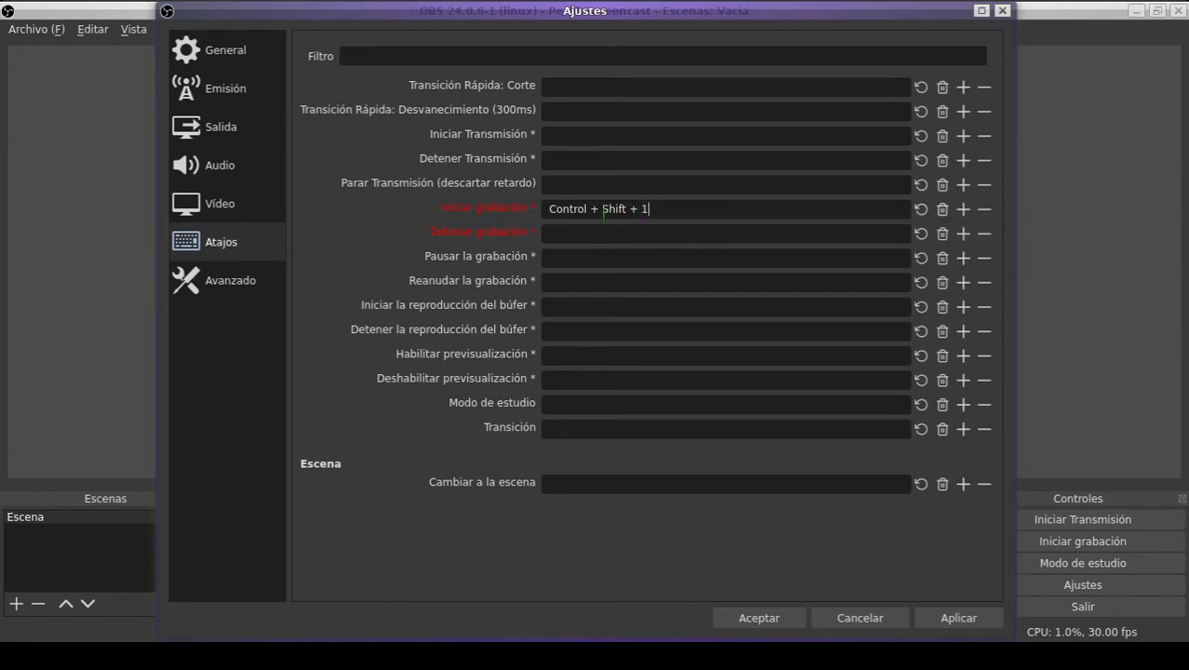
click(629, 232)
key(ctrl+shift+2)
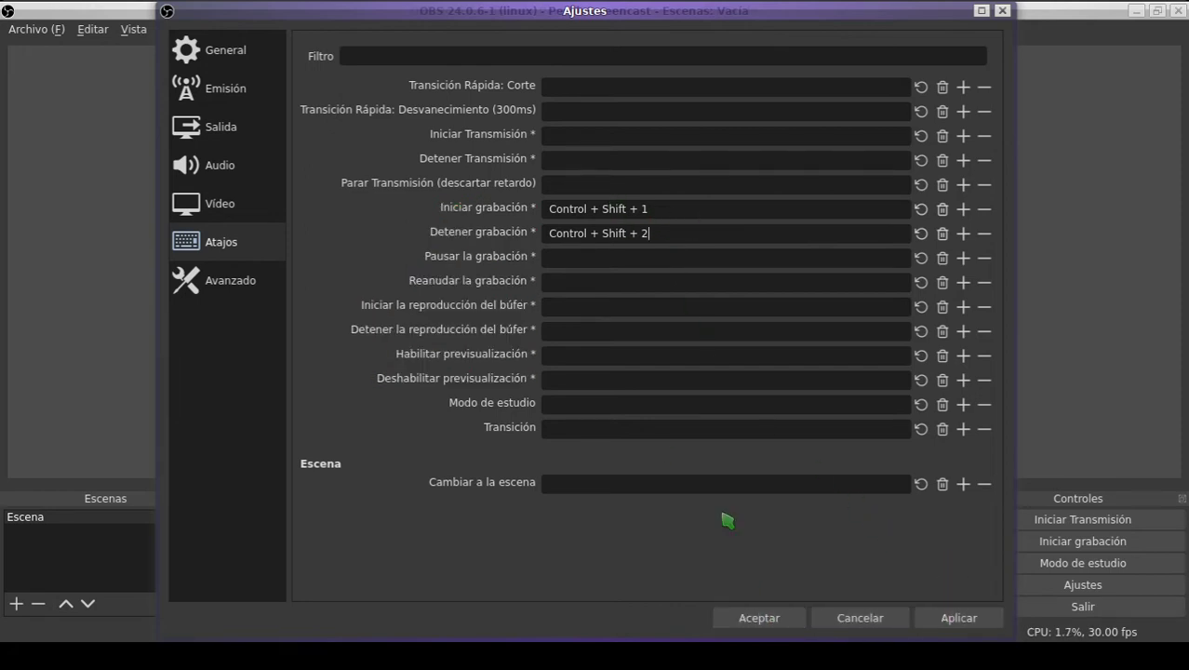
- Check the recording path and format in the output settings, recheck the recording hotkeys, and accept the settings
click(240, 137)
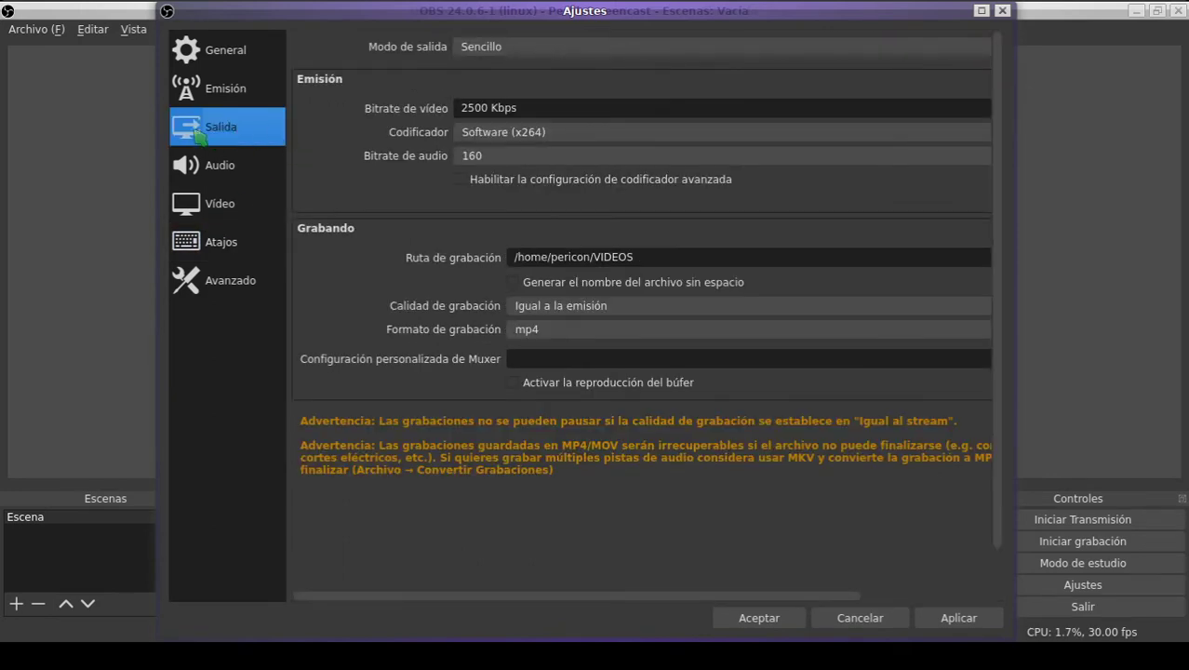
click(646, 258)
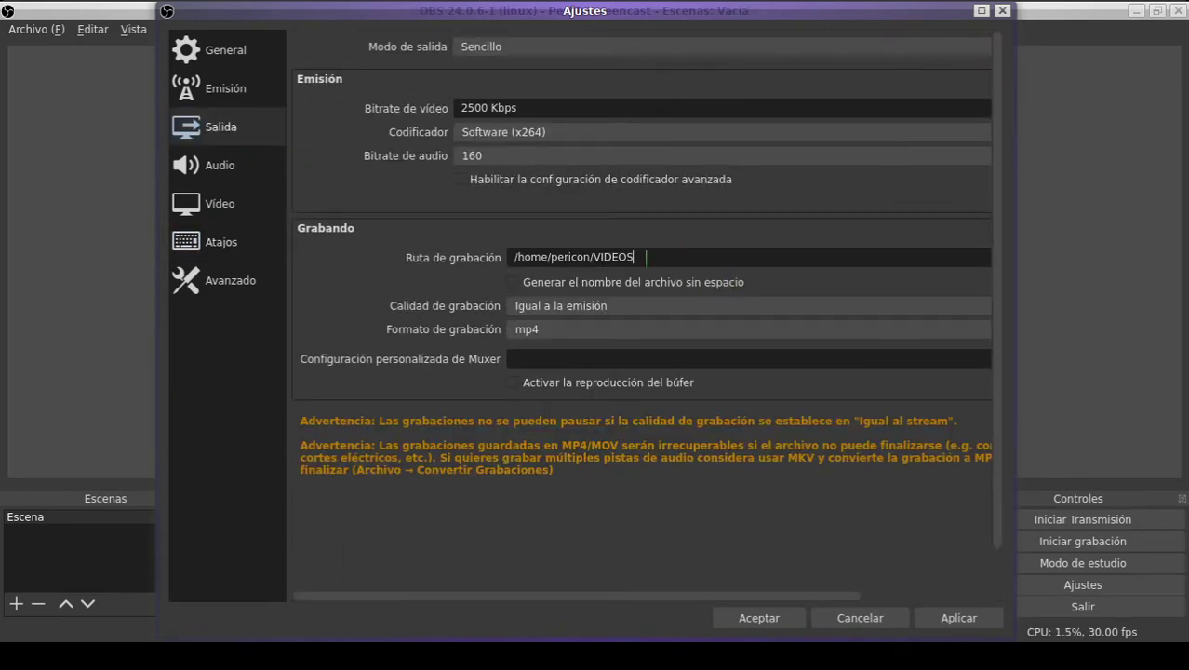
key(ctrl+a)
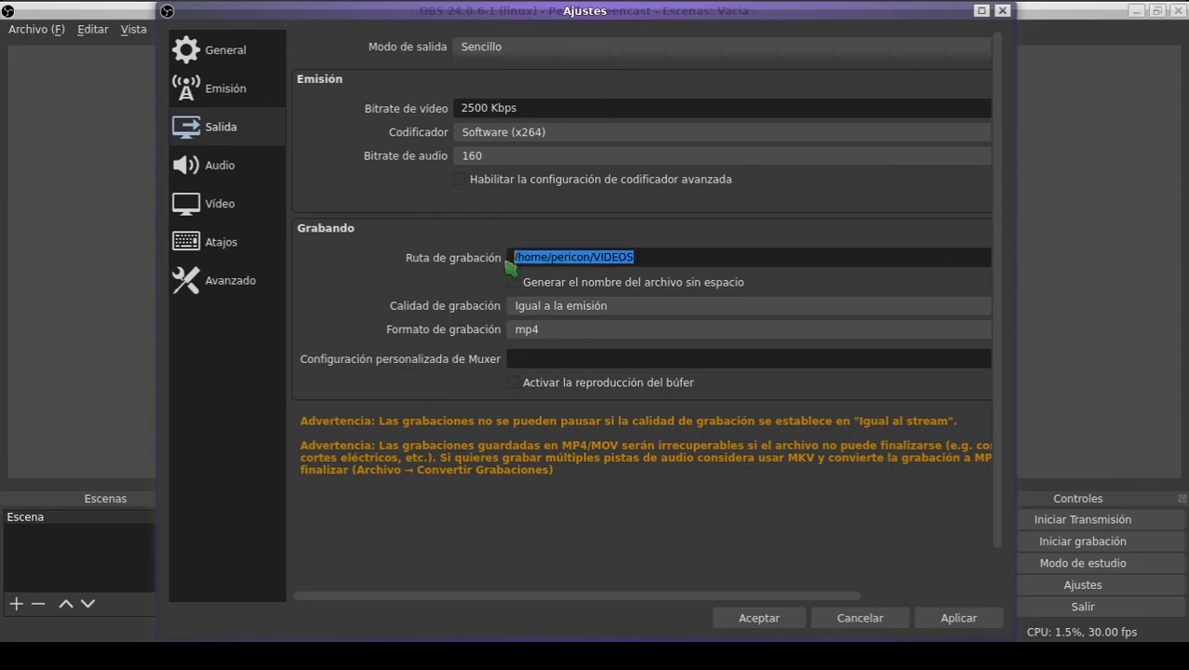
click(547, 338)
click(548, 335)
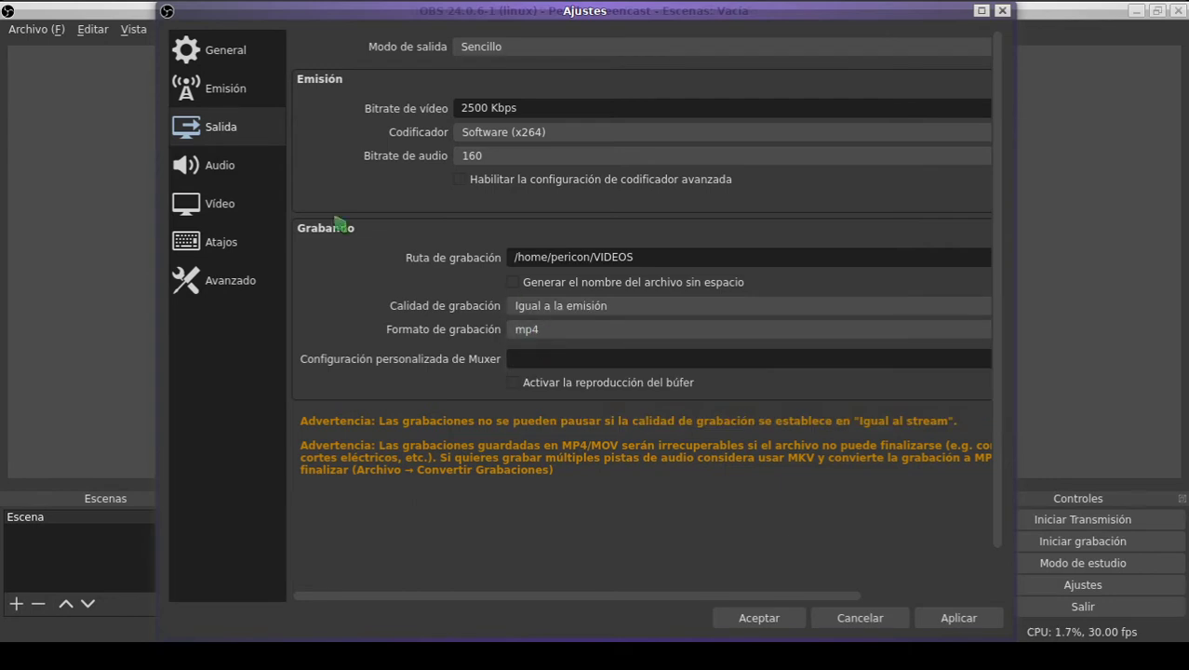
click(224, 246)
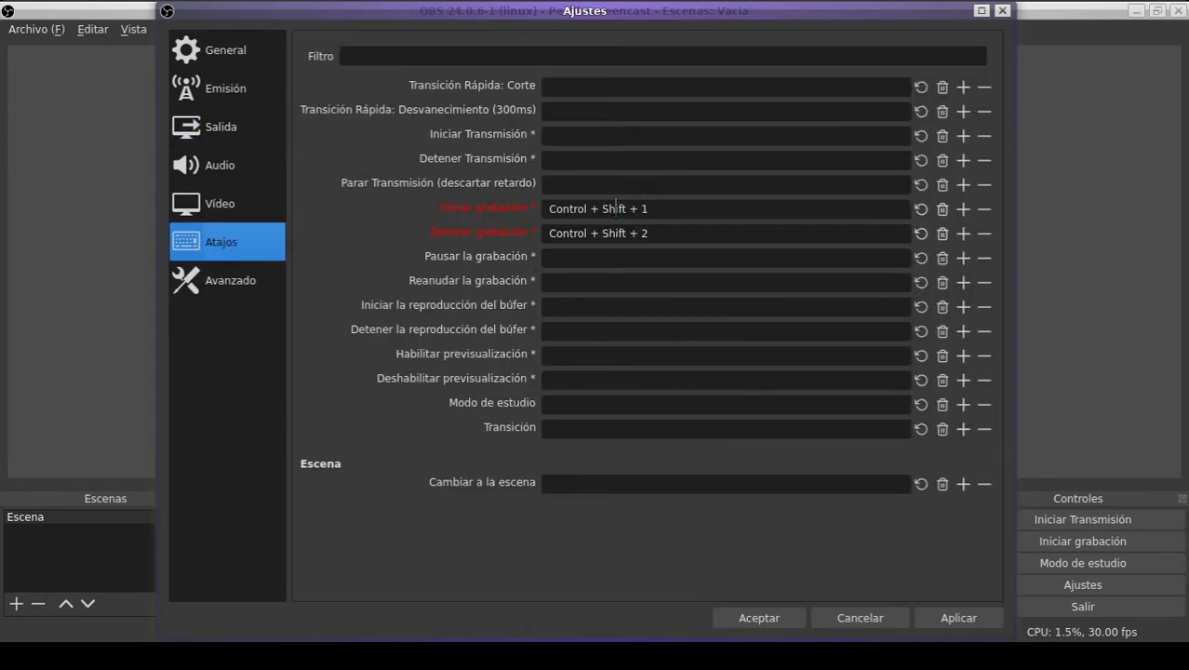
click(777, 621)
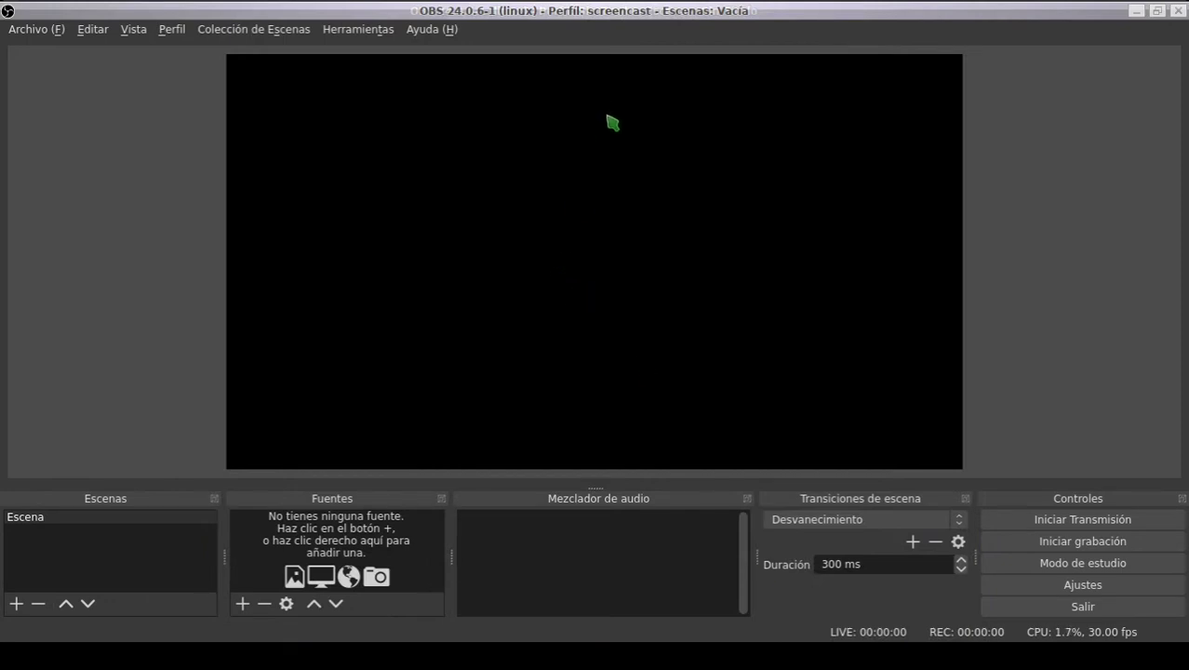
- Switch to the Firefox presentation, look through the slides from Emisión (YouTube) to Transiciones entre escenas, and return to OBS Studio
click(647, 59)
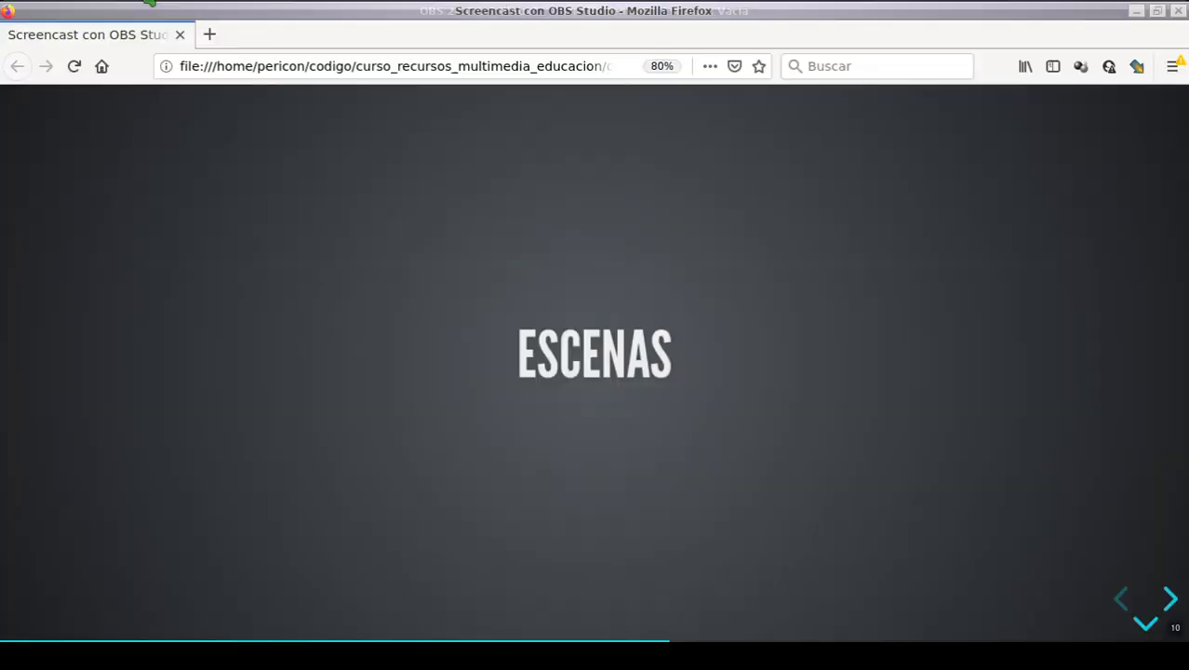
key(Left)
key(Left)
key(Left)
key(Left)
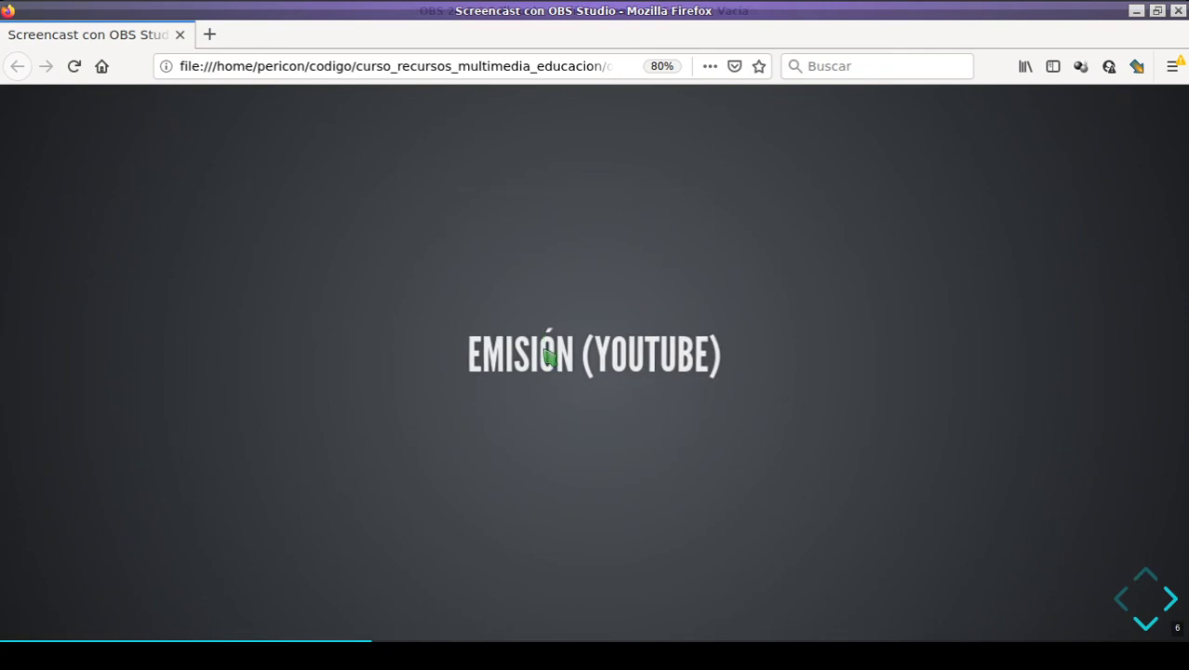
key(Right)
key(Right)
key(Right)
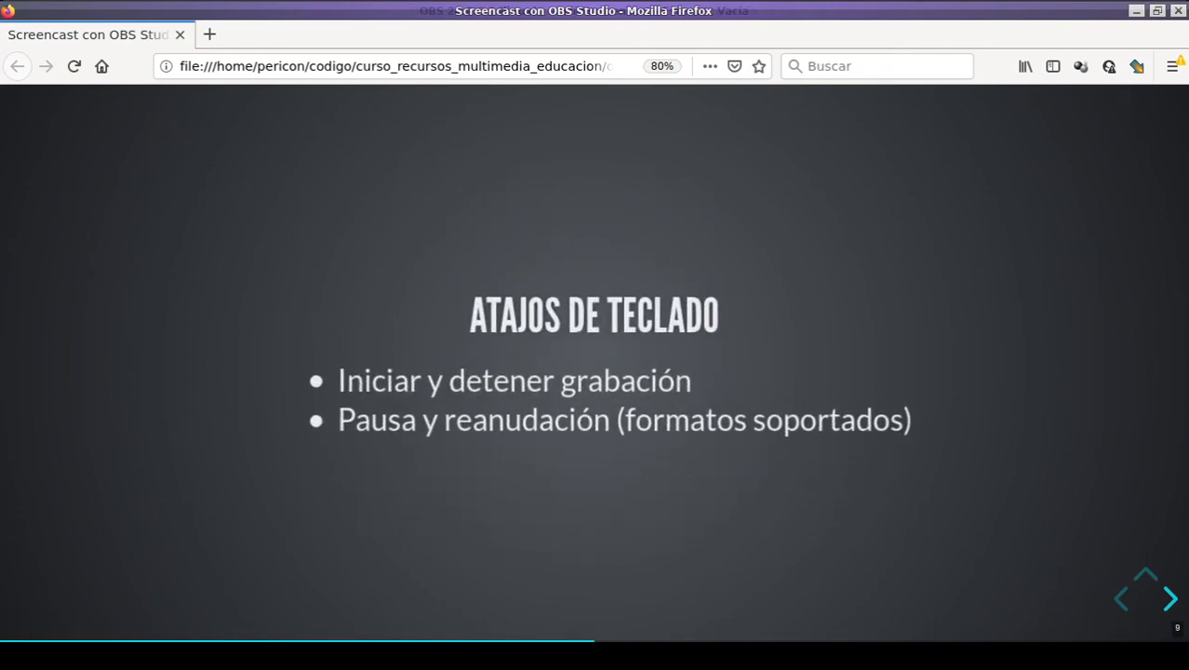
key(Right)
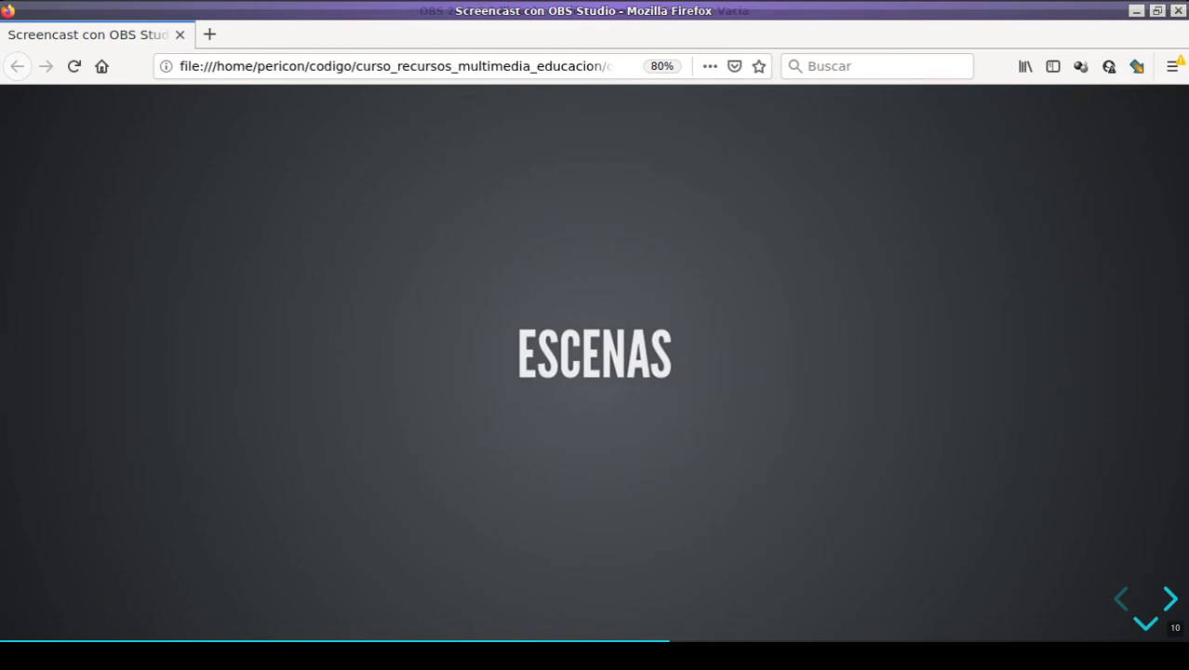
key(Right)
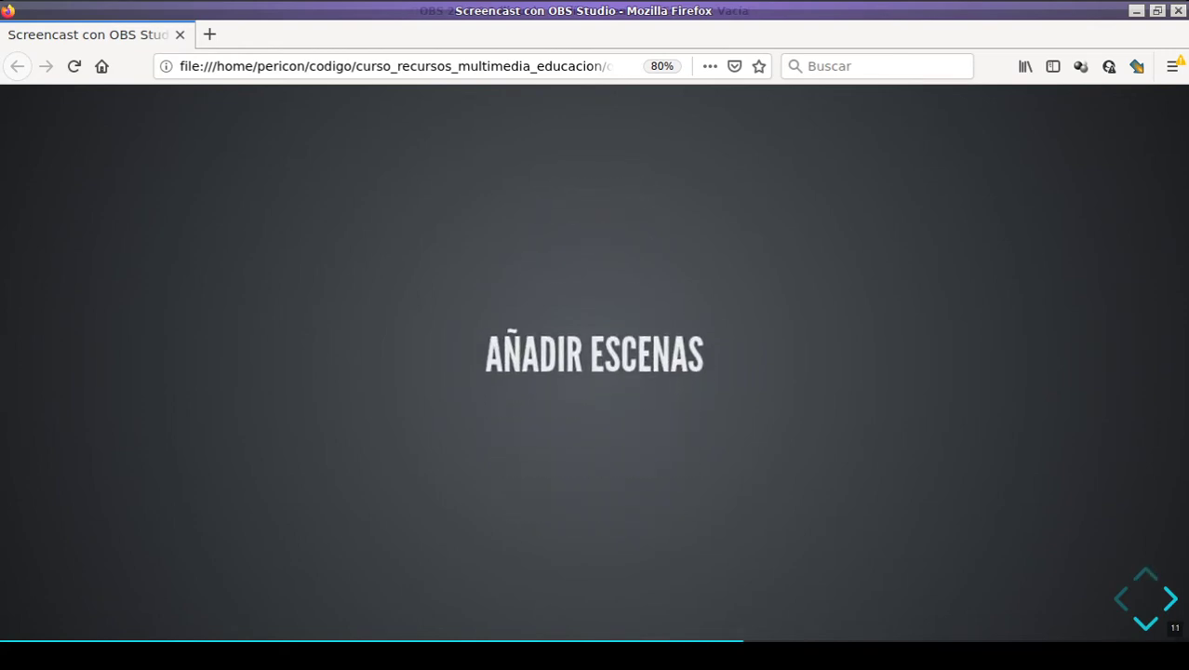
key(Right)
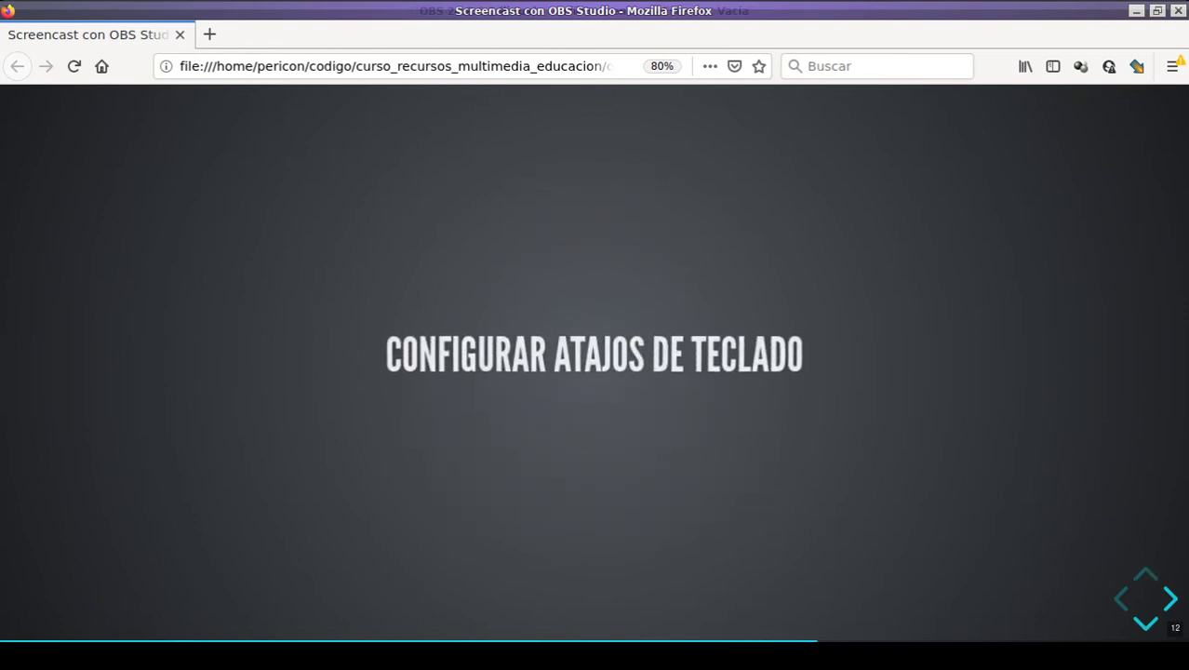
key(Right)
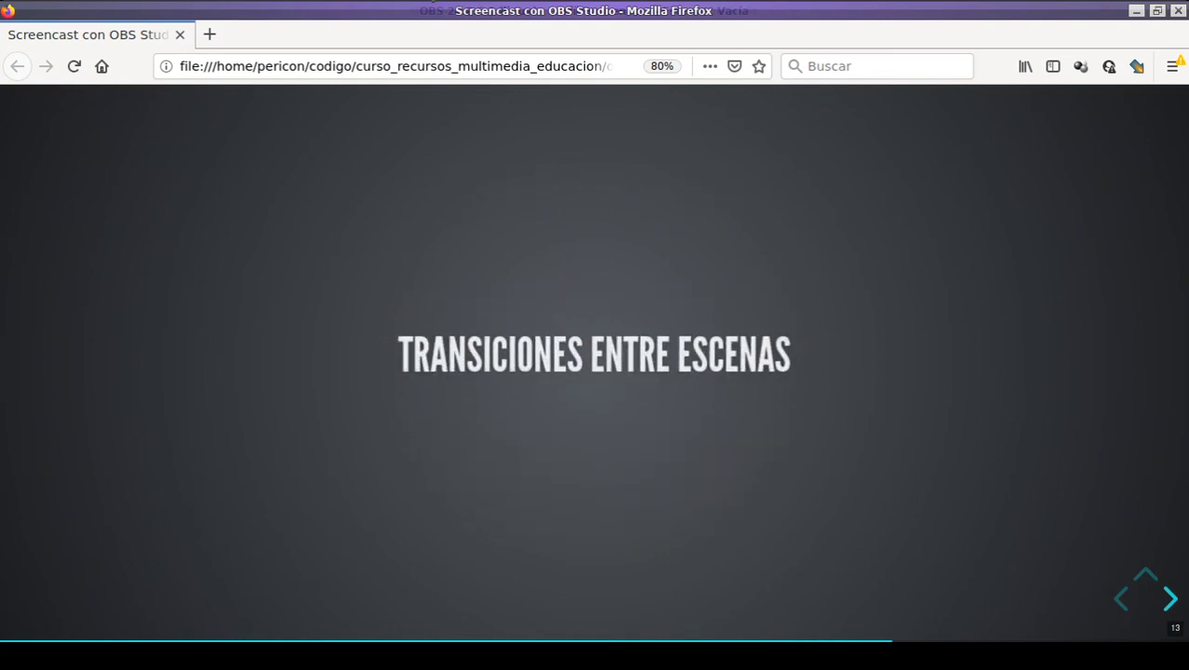
key(alt+Tab)
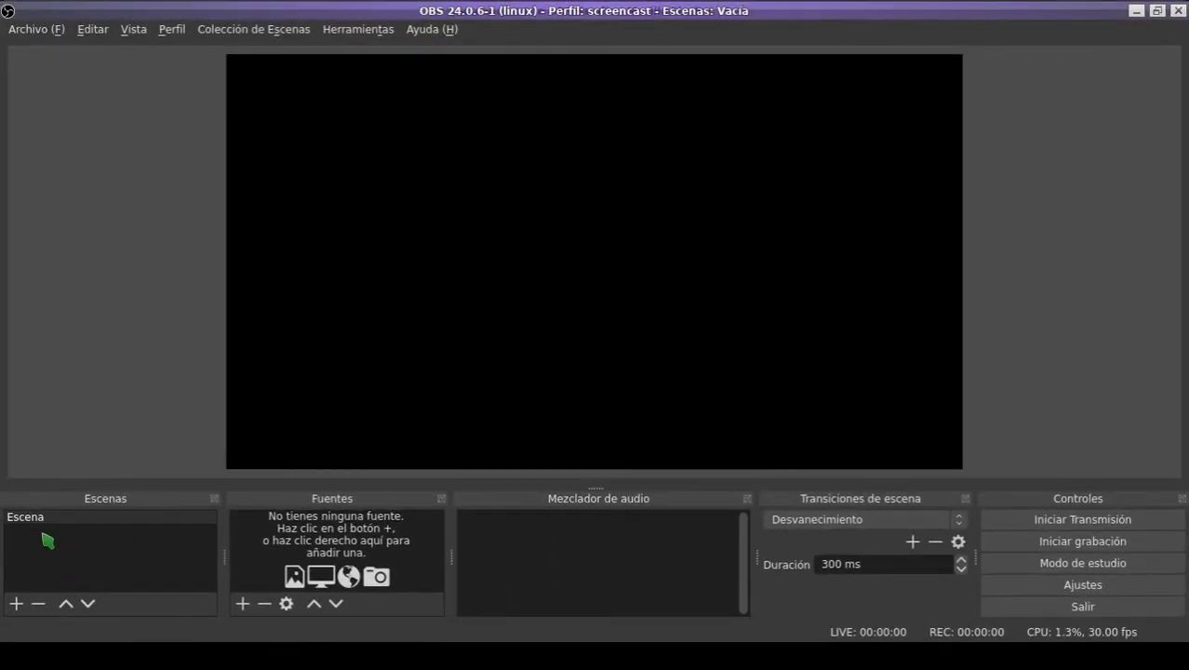
- Add a scene named Escena 2 and delete it from the scene list
click(69, 474)
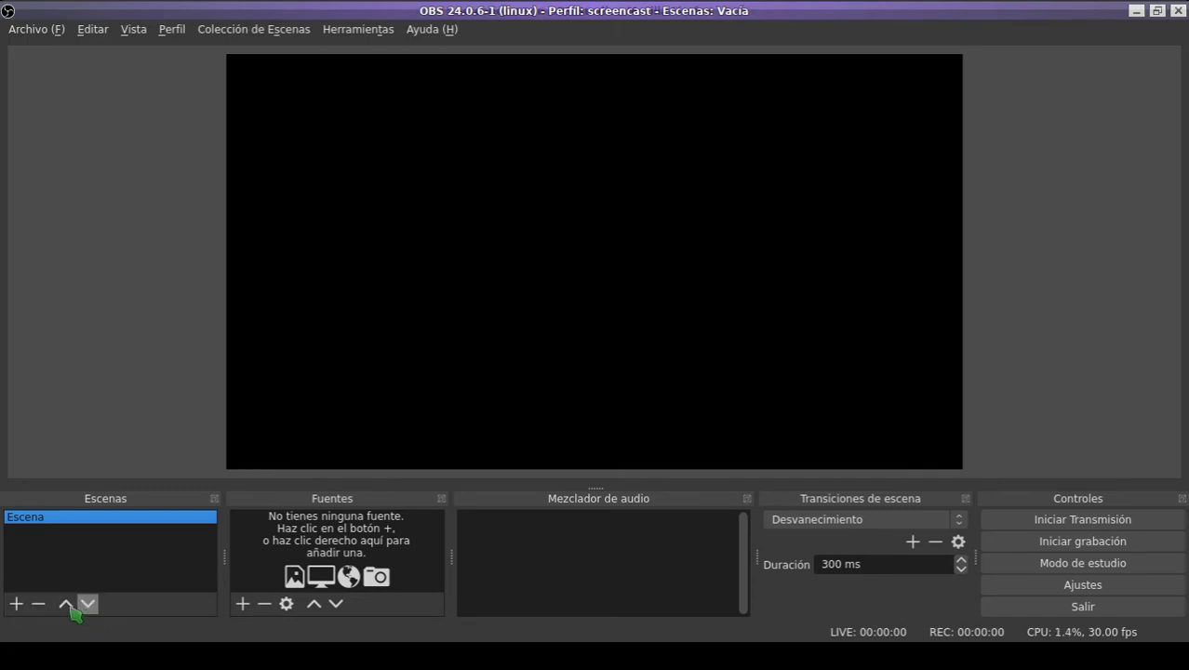
click(17, 603)
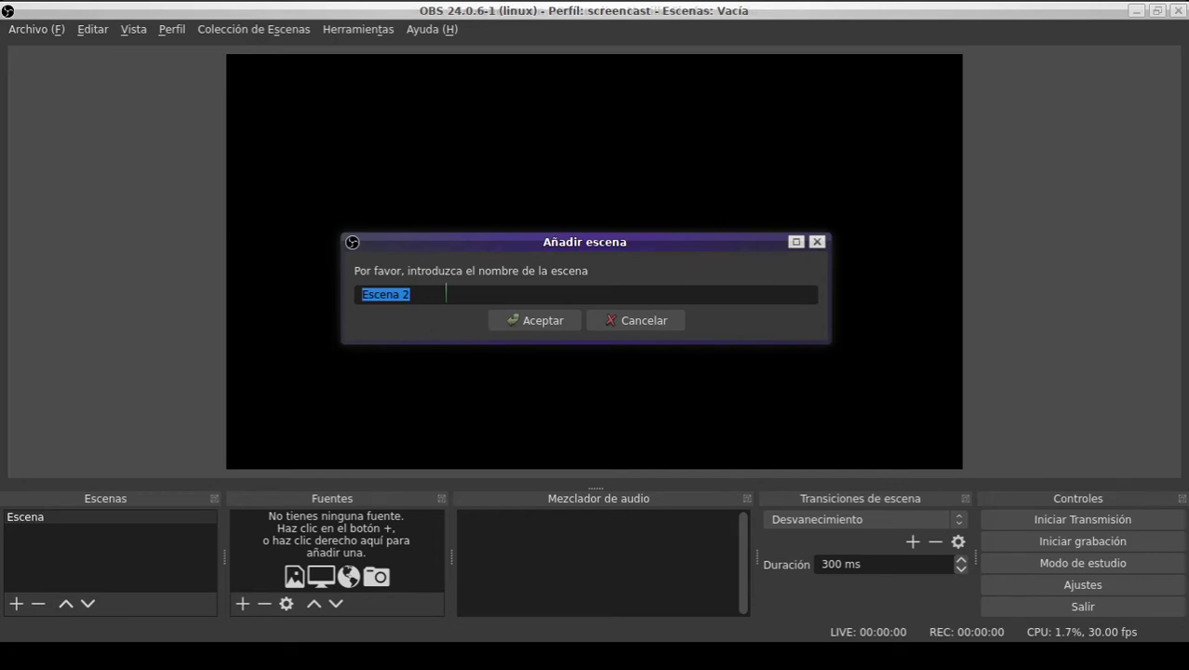
click(556, 320)
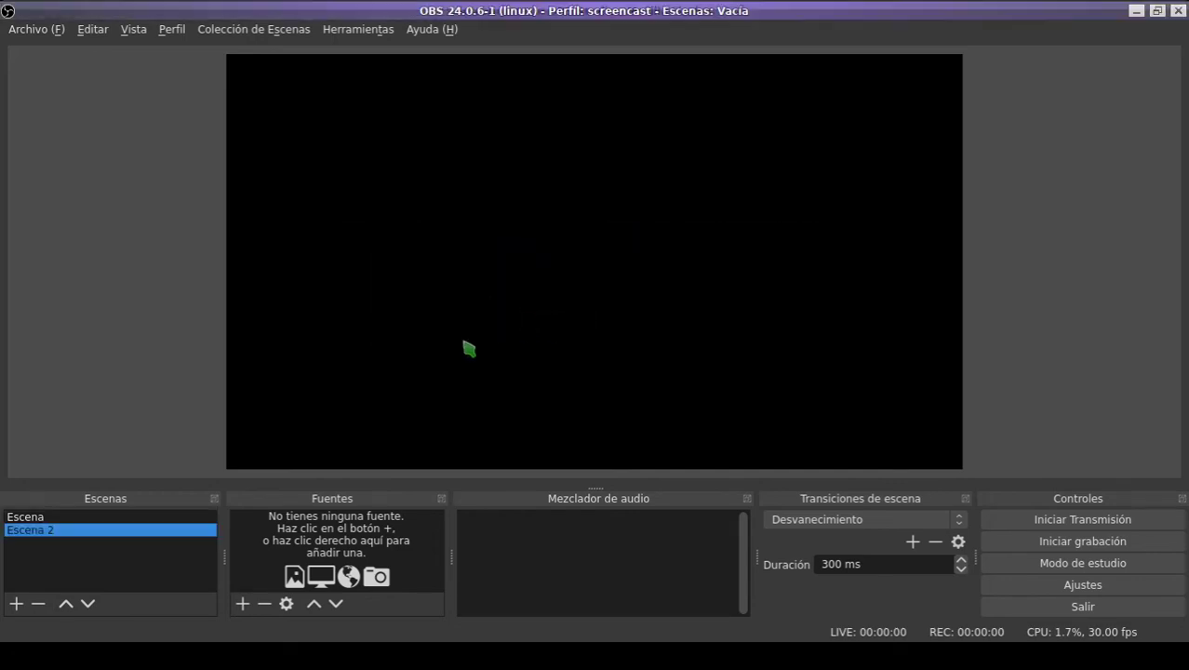
click(38, 605)
click(610, 314)
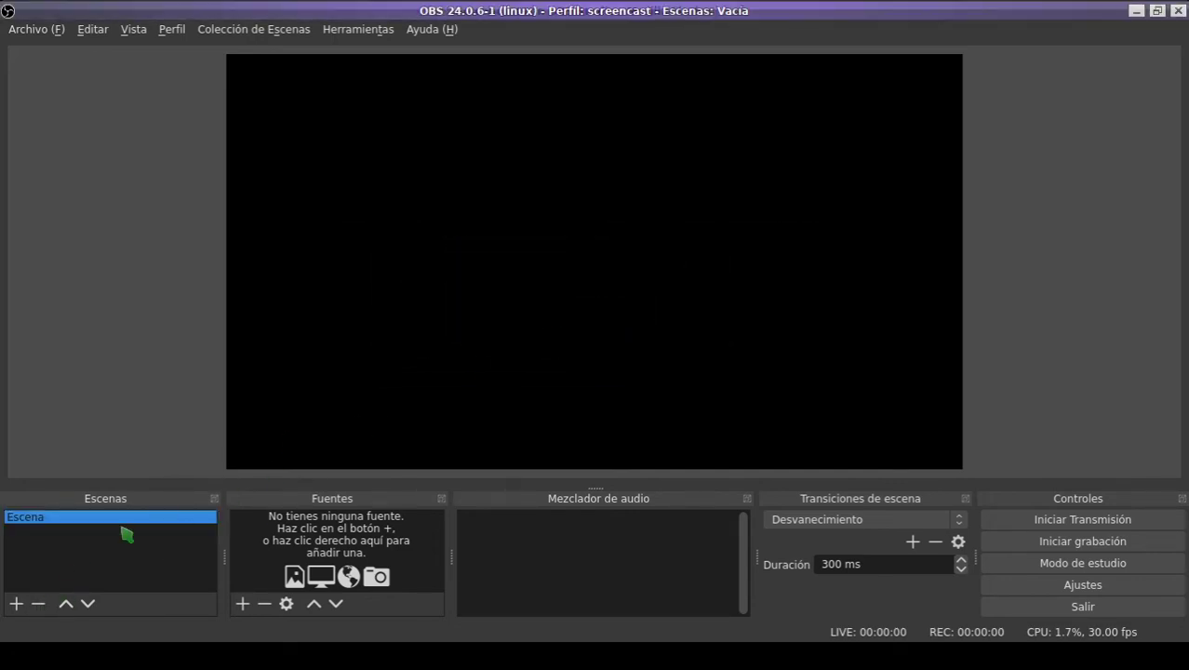